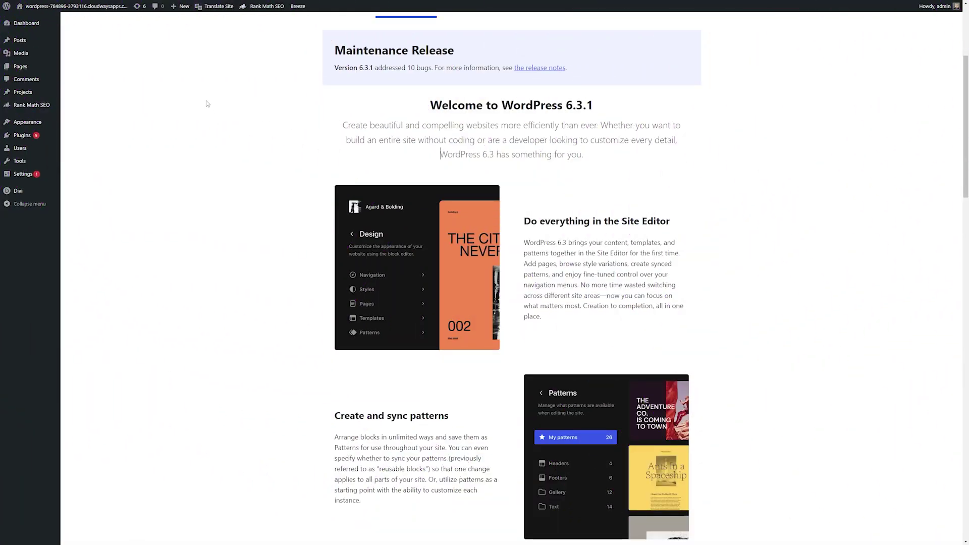
Add a new WordPress page titled 'The Divi Podcast' and choose to build it with Divi.
mouse_move(28, 71)
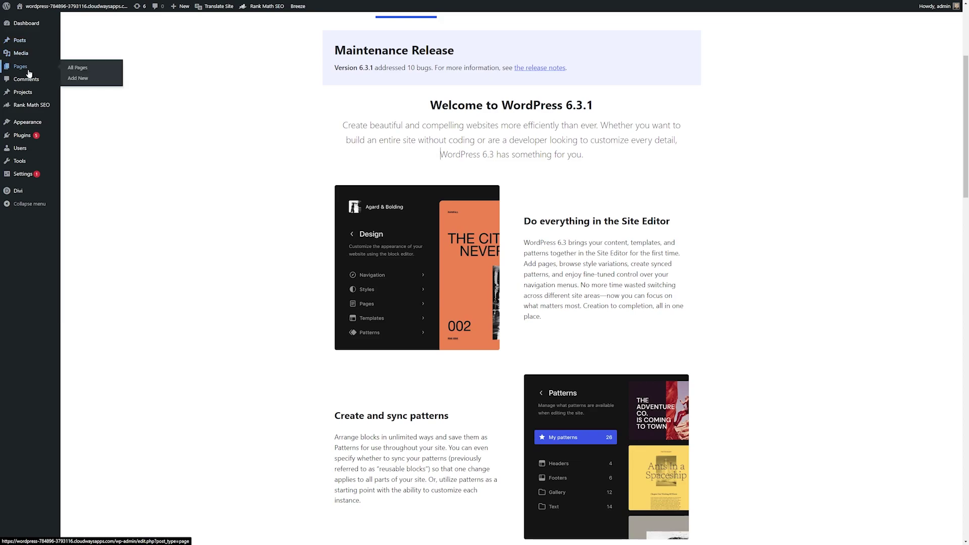
left_click(86, 82)
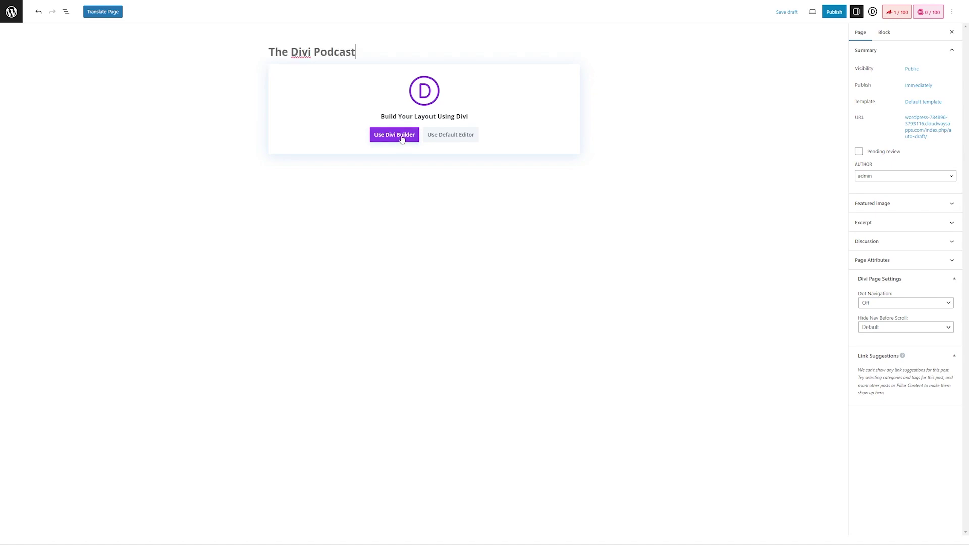
left_click(394, 135)
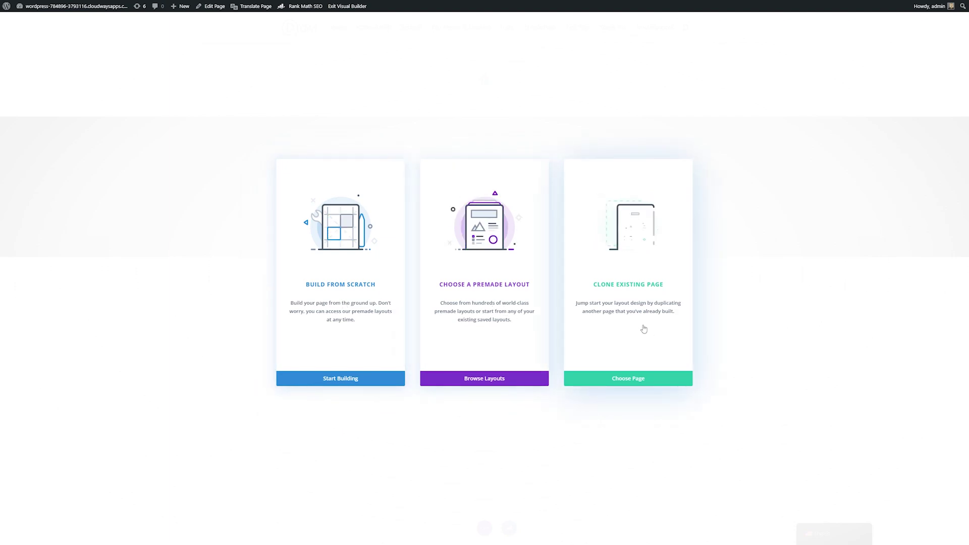
Search the layout library for 'podcast' and apply the Podcaster Landing Page layout.
left_click(473, 382)
left_click(54, 110)
type("podcast")
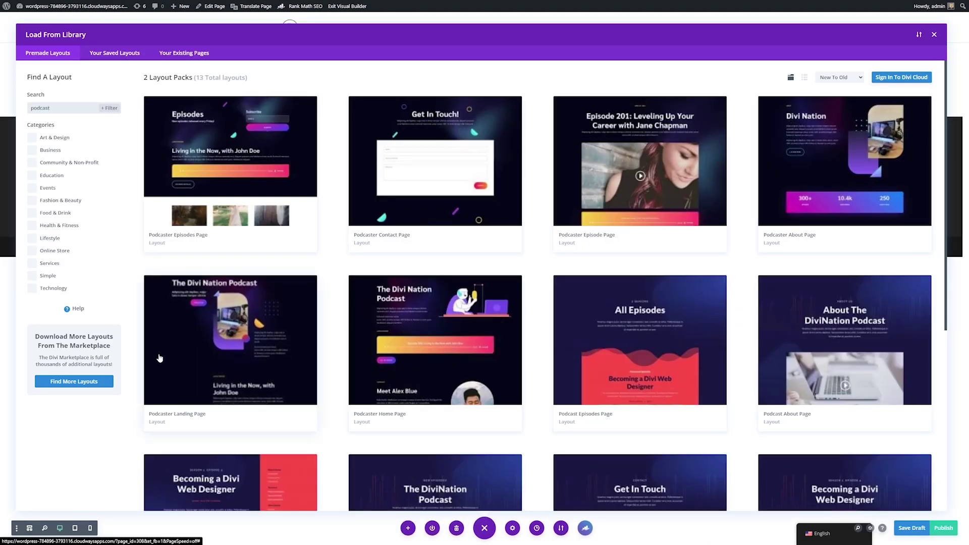
left_click(200, 372)
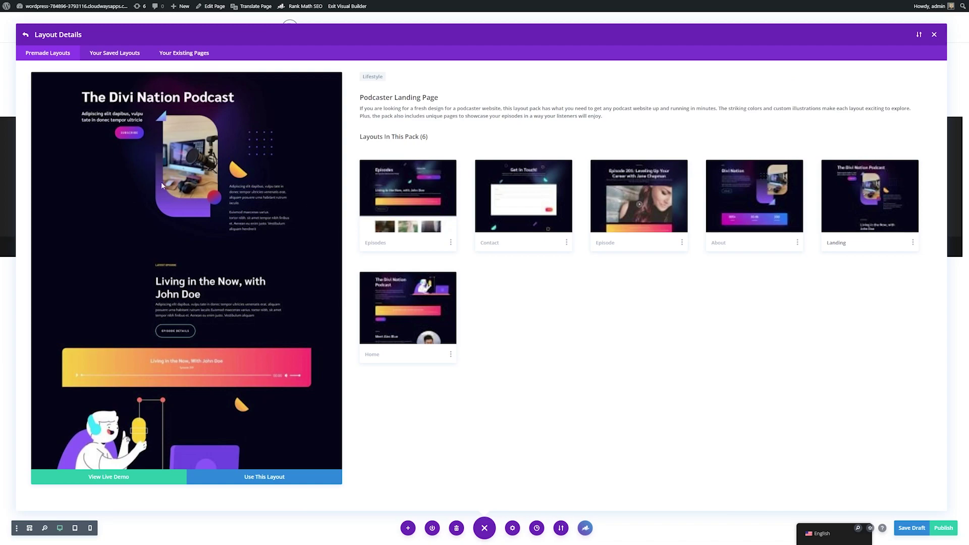
left_click(288, 483)
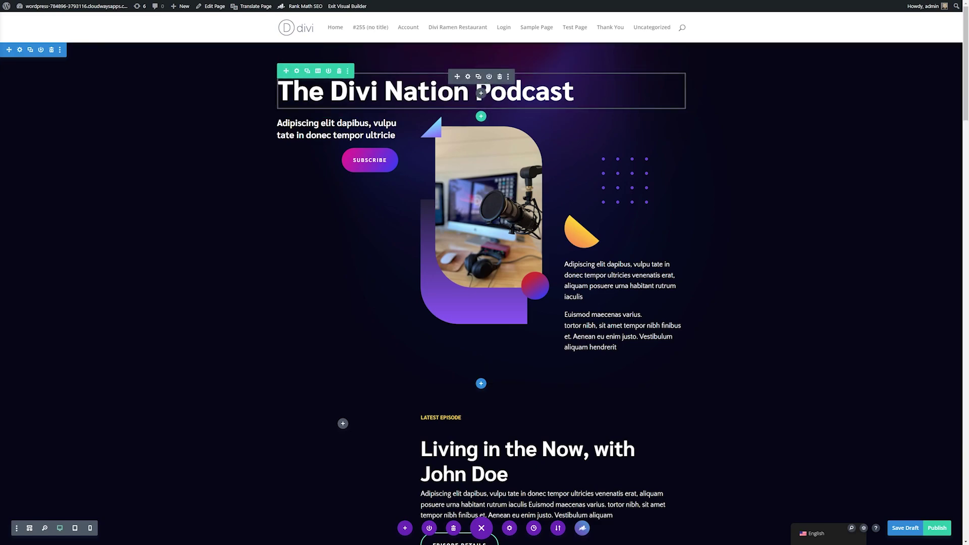
Start Write With AI for 'The Divi Nation Podcast' hero heading.
left_click(468, 77)
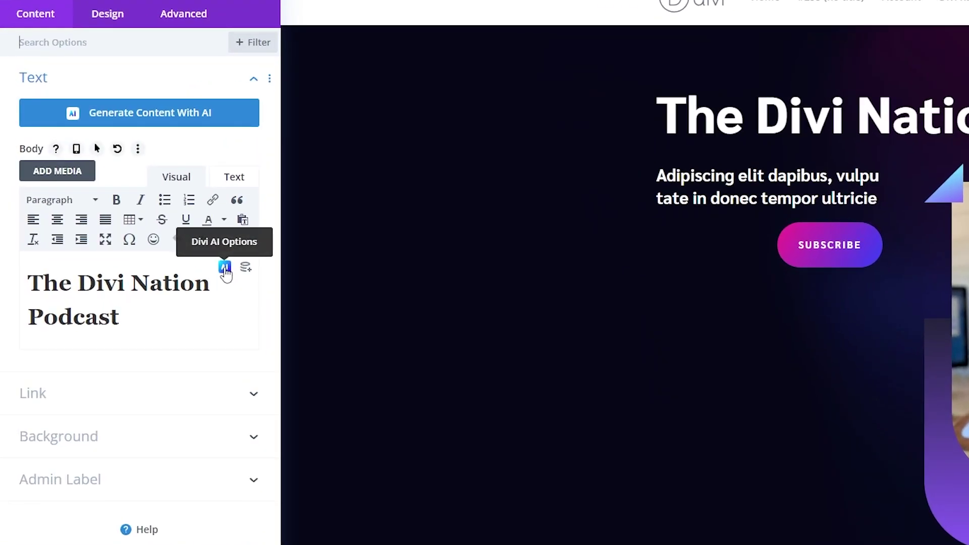
left_click(149, 199)
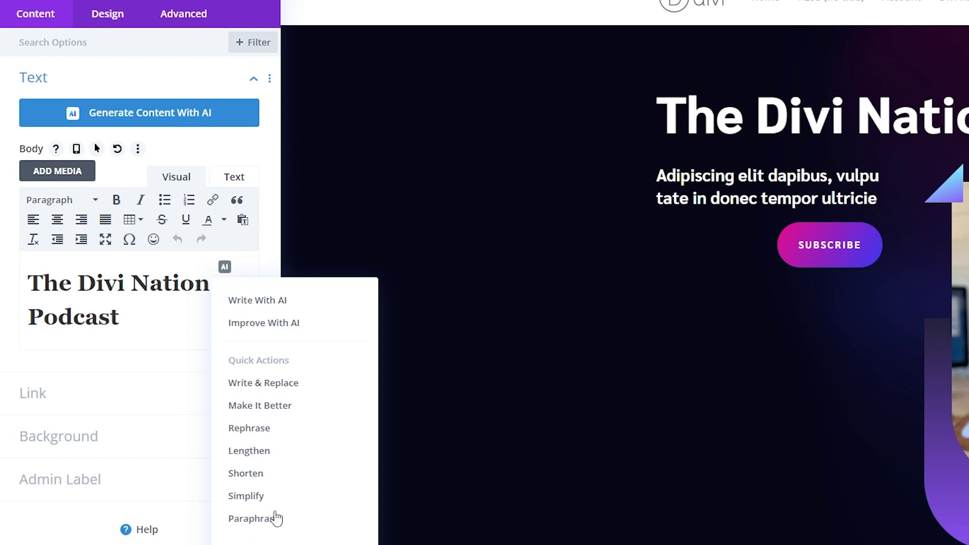
left_click(258, 305)
Set content type to Title, paste the mailing-list title prompt, and keep This Page Content as context.
left_click(404, 198)
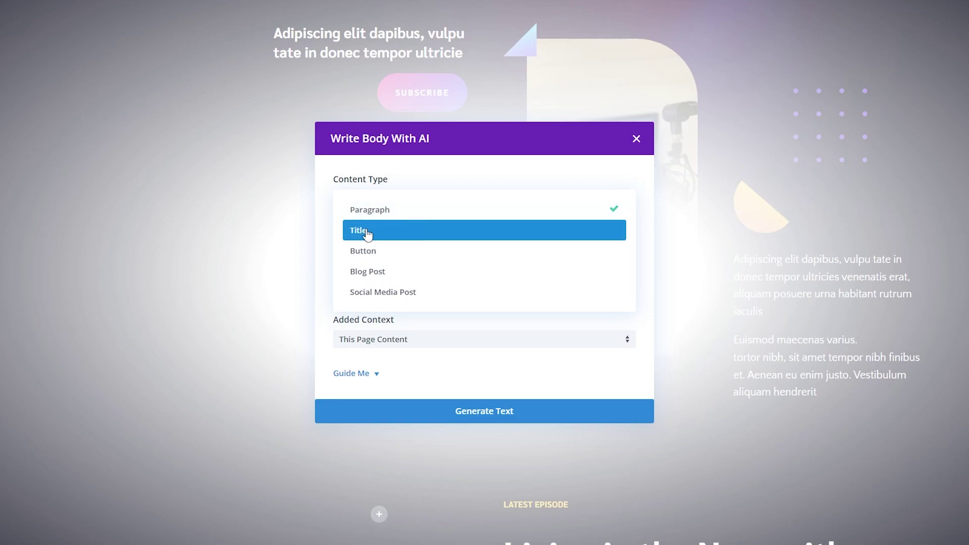
left_click(367, 231)
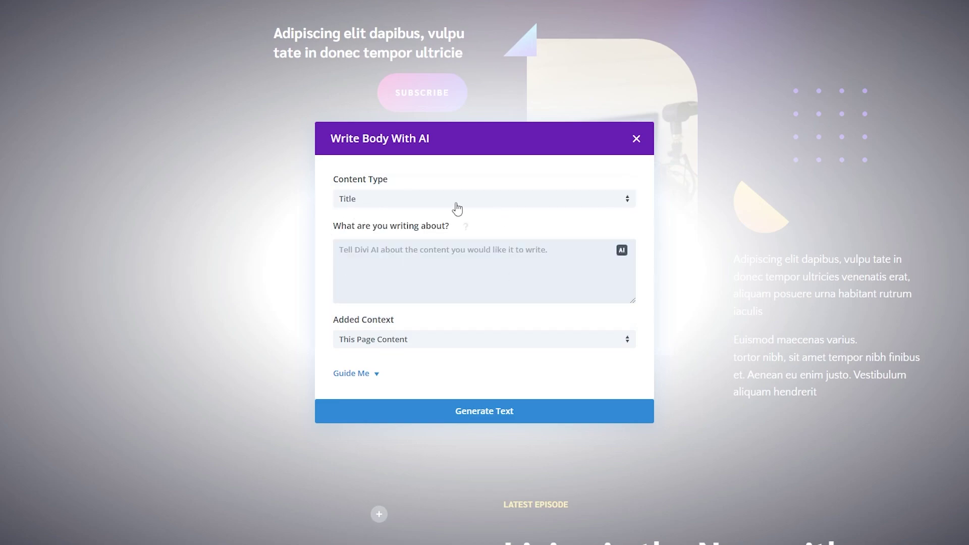
left_click(398, 256)
type("Create an exciting page title, encouraging people to join our podcast’s mailing list.")
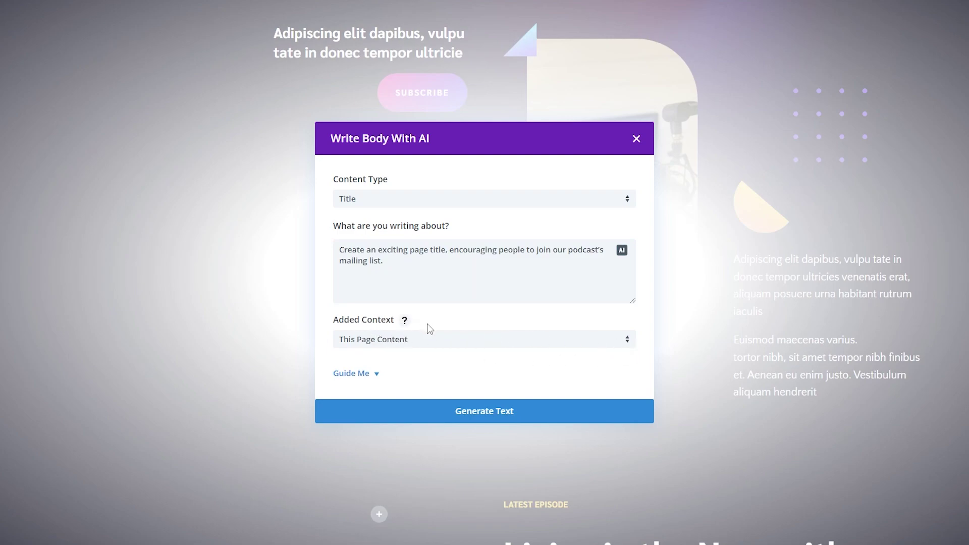
left_click(409, 342)
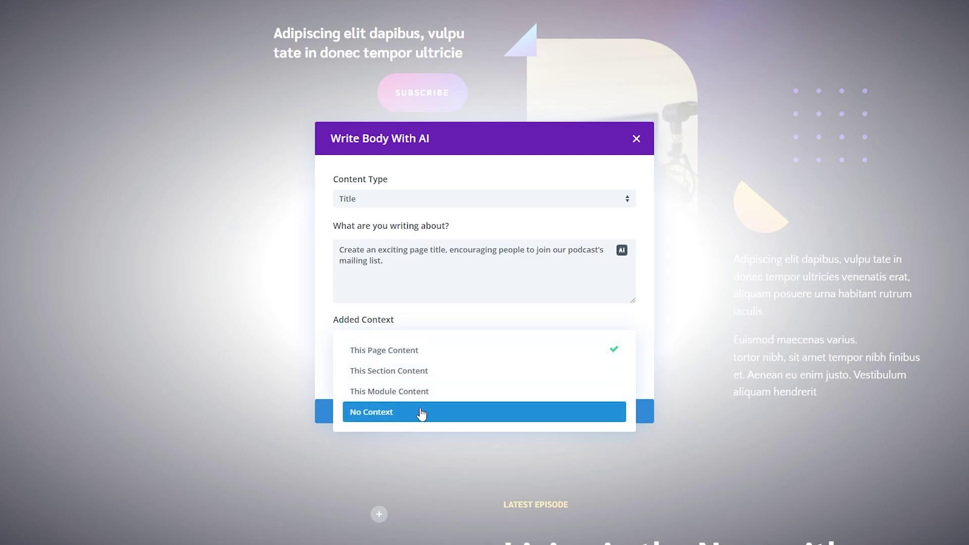
left_click(436, 352)
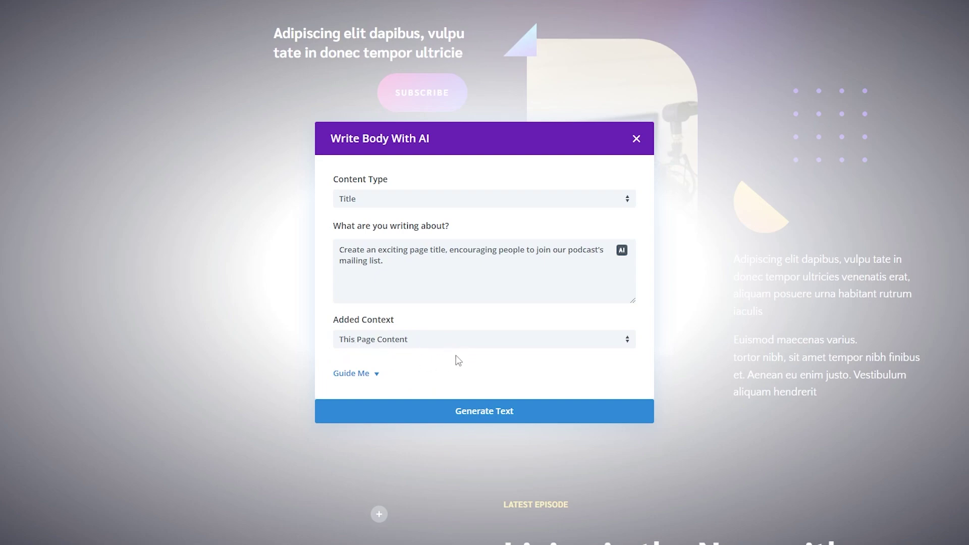
Generate an AI title for the heading, then generate an alternative version.
left_click(517, 418)
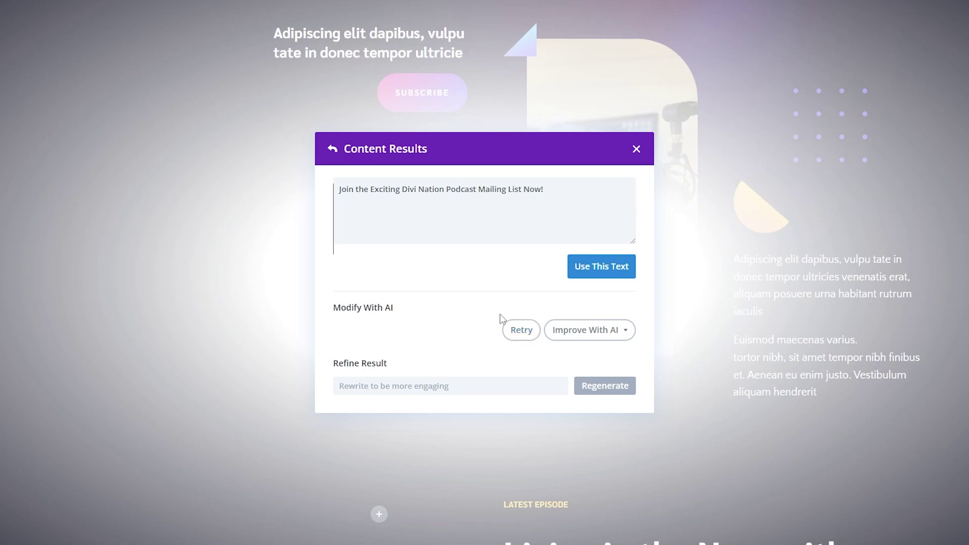
left_click(606, 330)
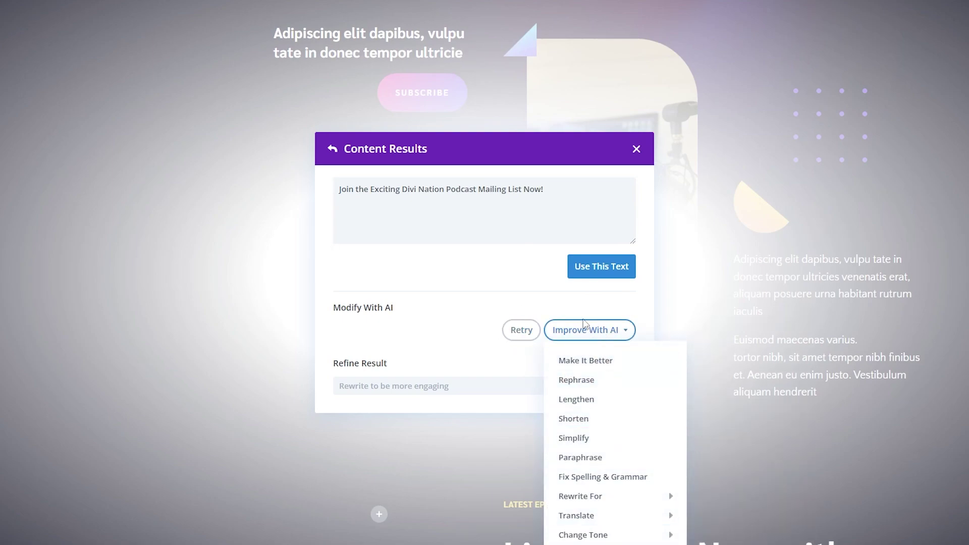
left_click(474, 335)
left_click(392, 385)
left_click(386, 389)
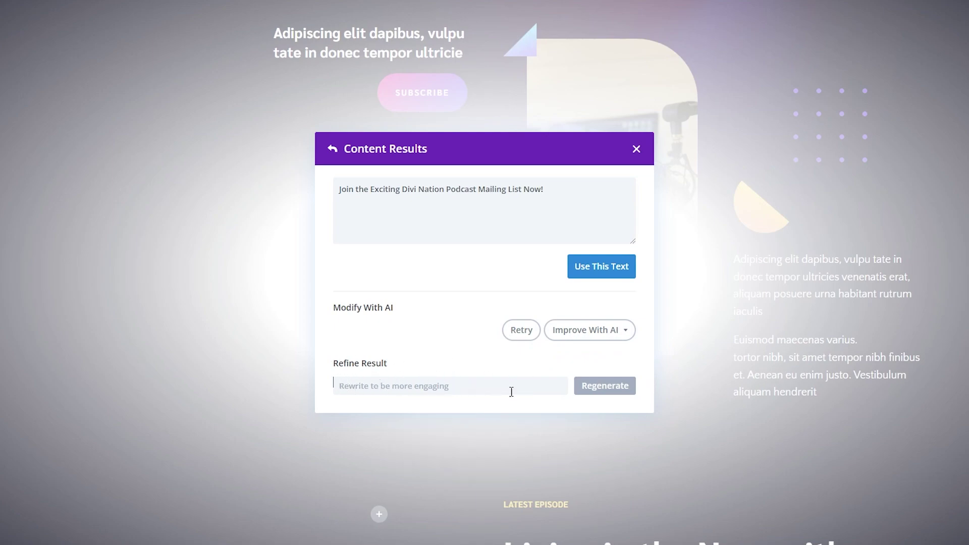
left_click(522, 332)
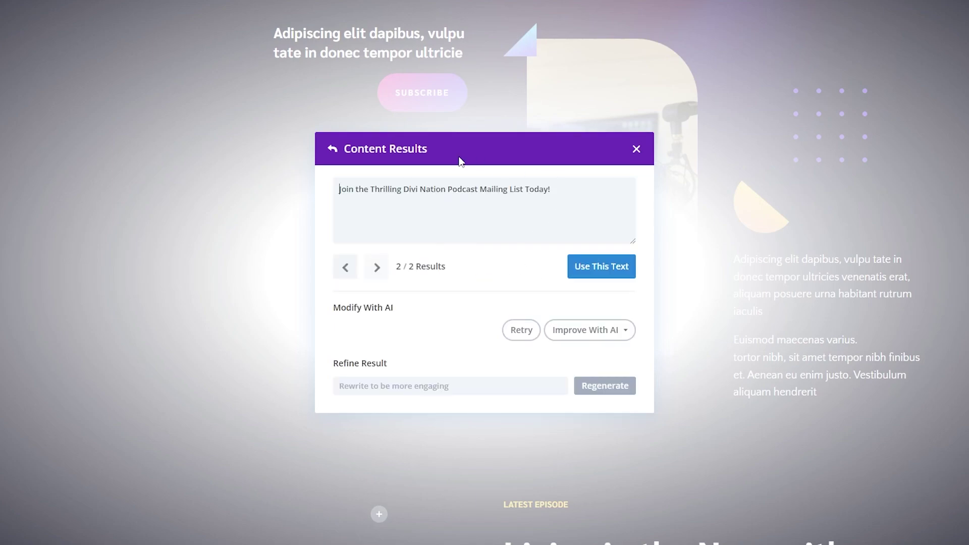
Insert 'Join the Exciting Divi Nation Podcast Mailing List Now!' into the heading and save.
left_click(346, 268)
left_click(376, 269)
left_click(348, 270)
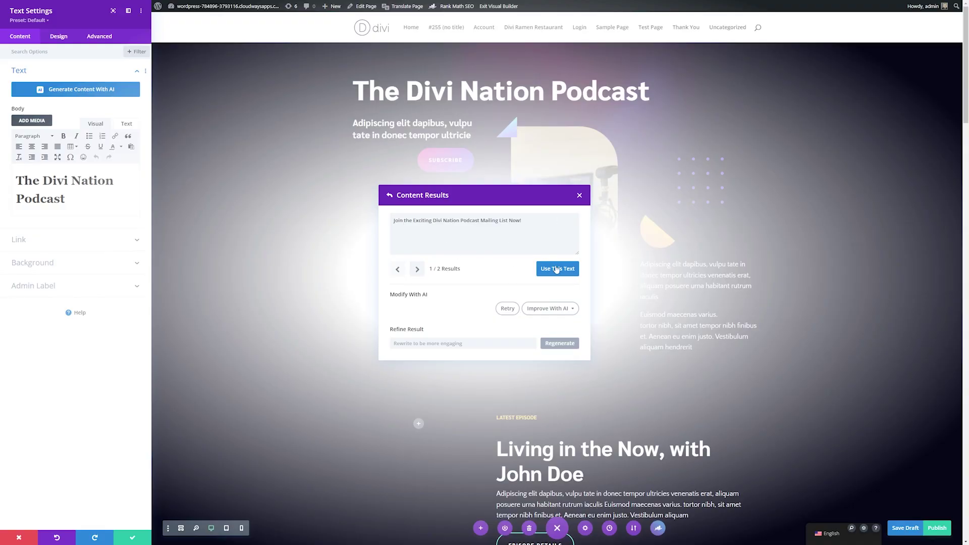
left_click(557, 269)
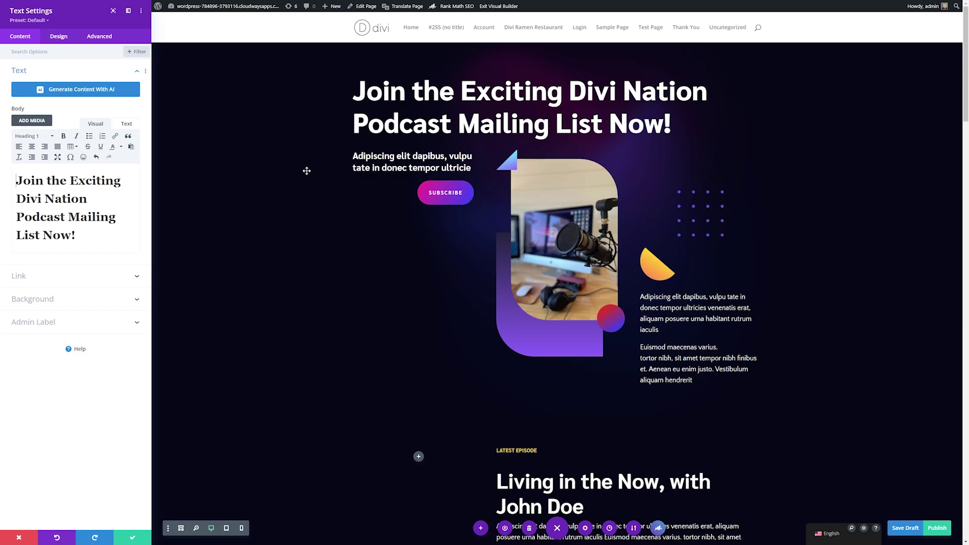
left_click(132, 538)
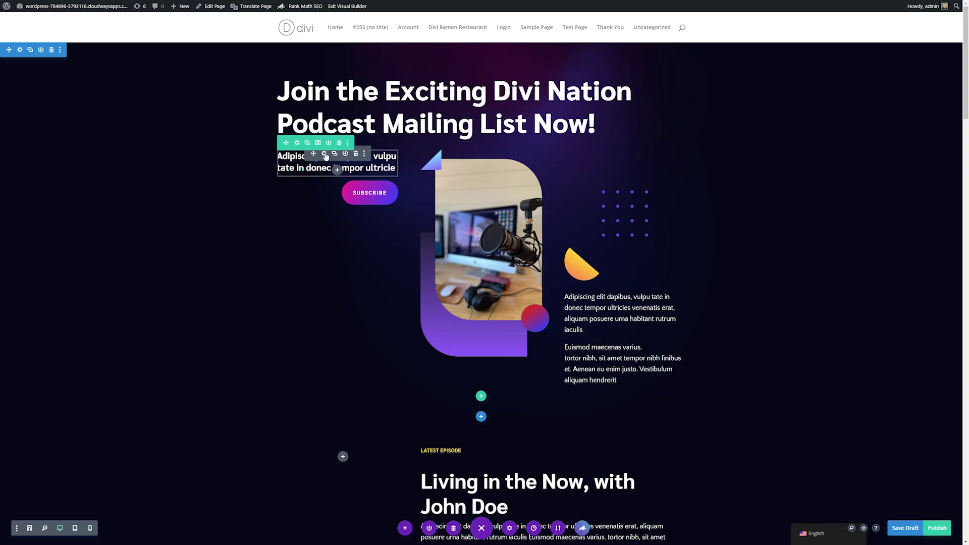
Generate an AI Title for the hero subtitle from the email-list prompt, using this section as context.
left_click(325, 154)
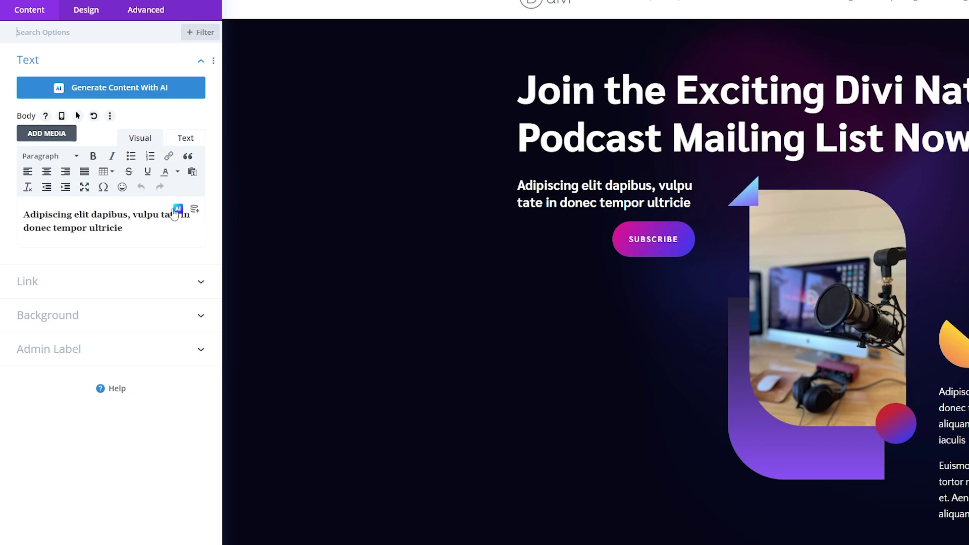
left_click(177, 210)
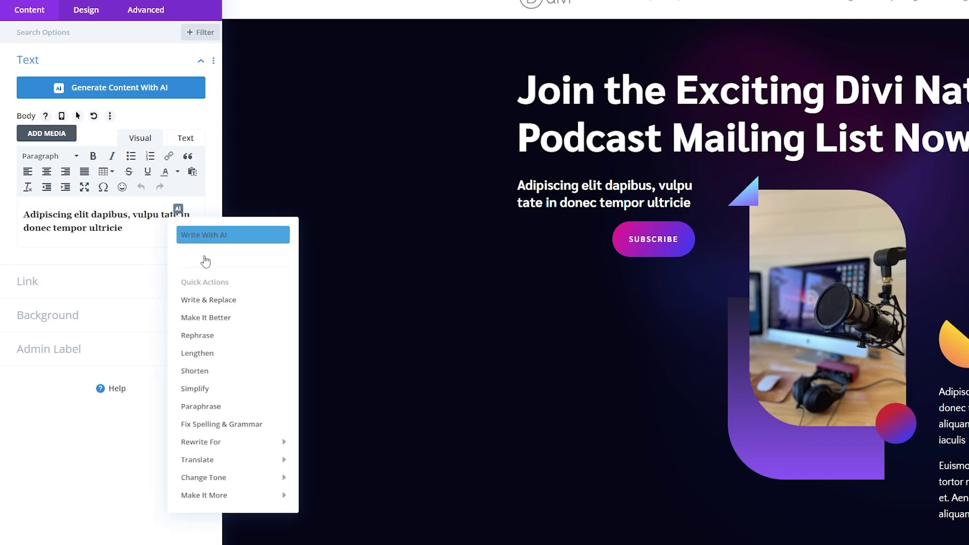
left_click(203, 234)
left_click(439, 216)
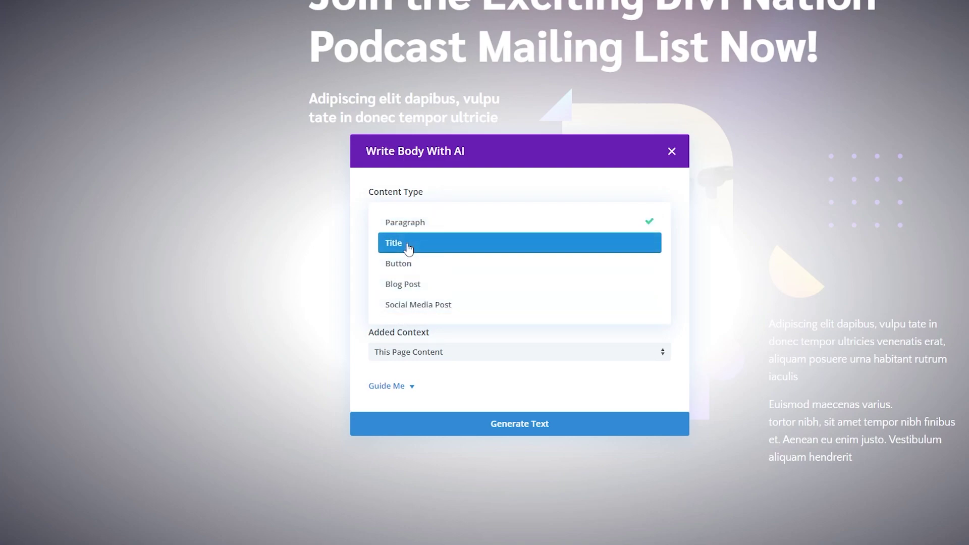
left_click(405, 248)
left_click(503, 260)
type("Create a compelling statement getting viewers to join our email list.")
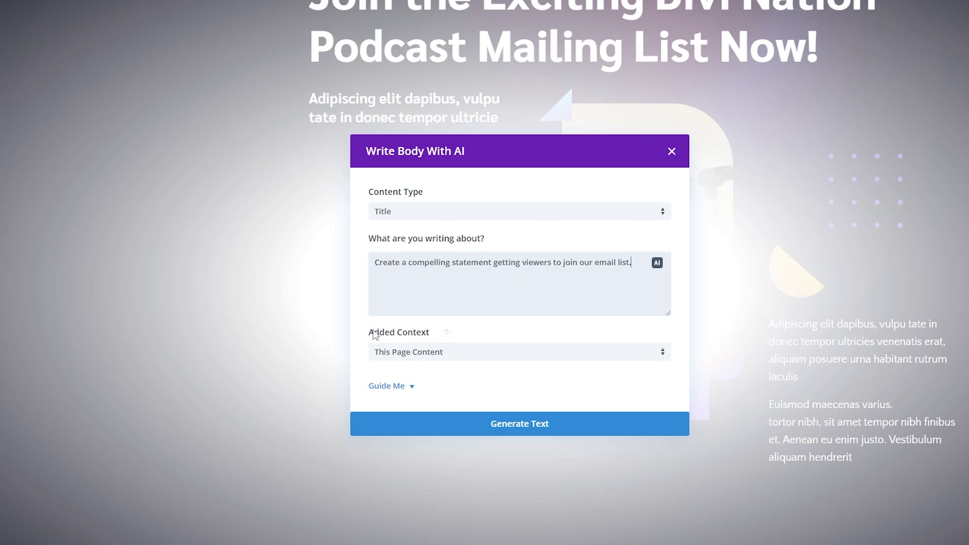
left_click(458, 353)
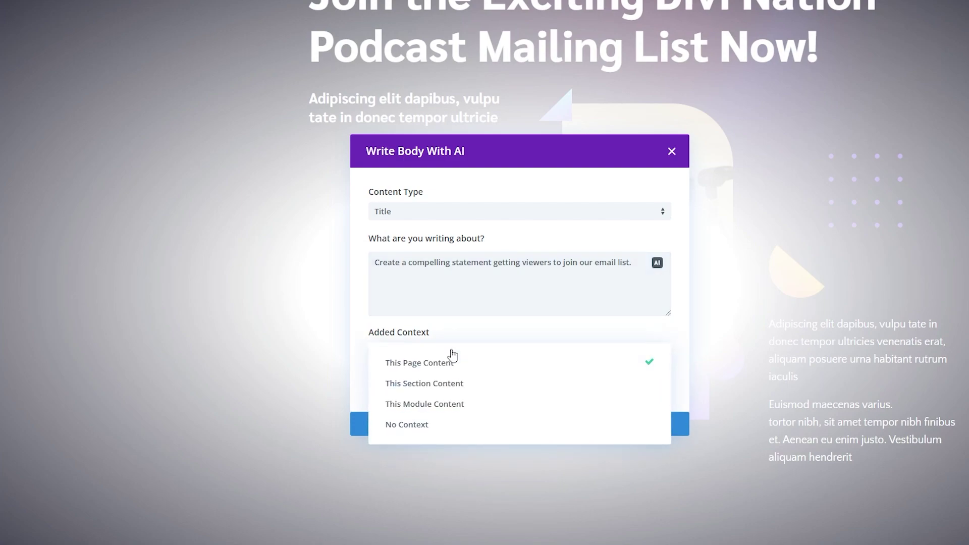
left_click(447, 386)
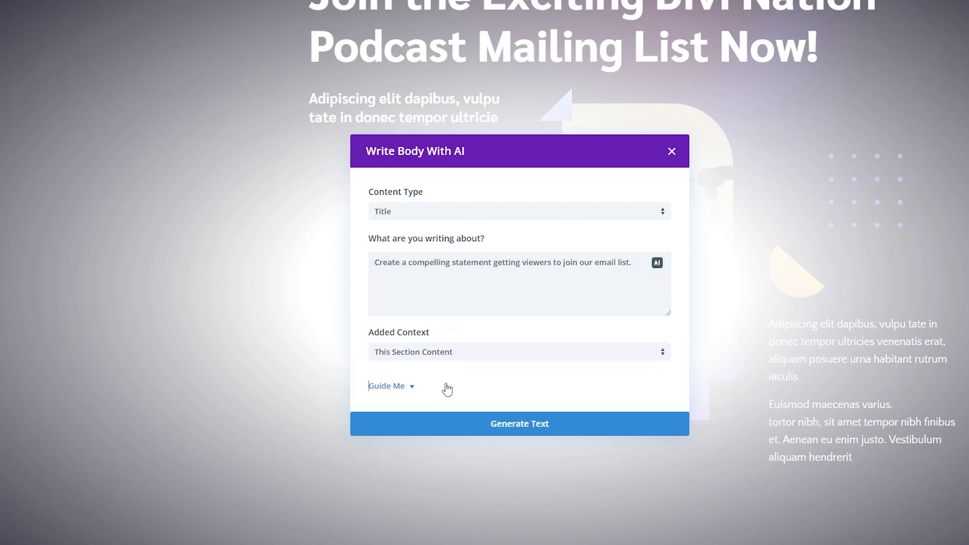
left_click(525, 429)
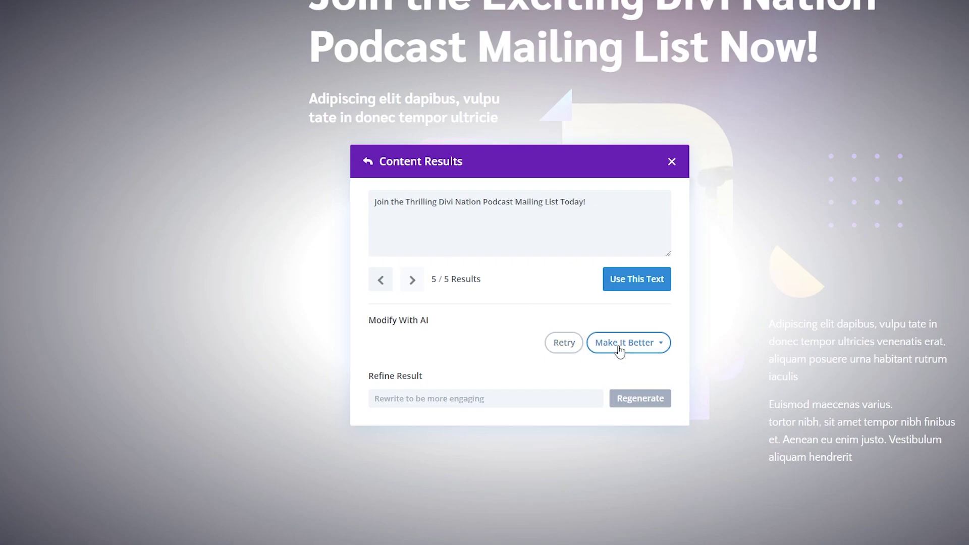
Rewrite the result in a Persuasive tone, insert it into the subtitle, and save.
left_click(647, 343)
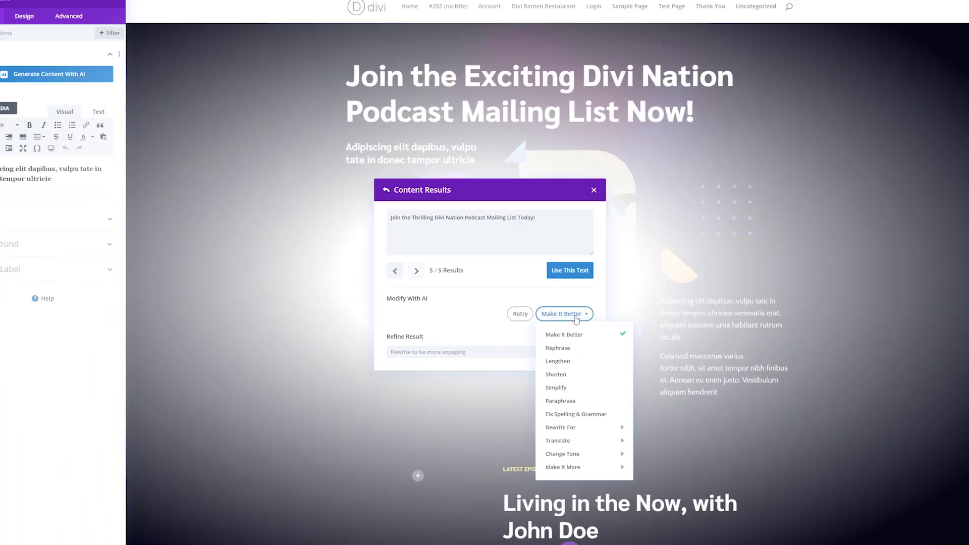
mouse_move(561, 439)
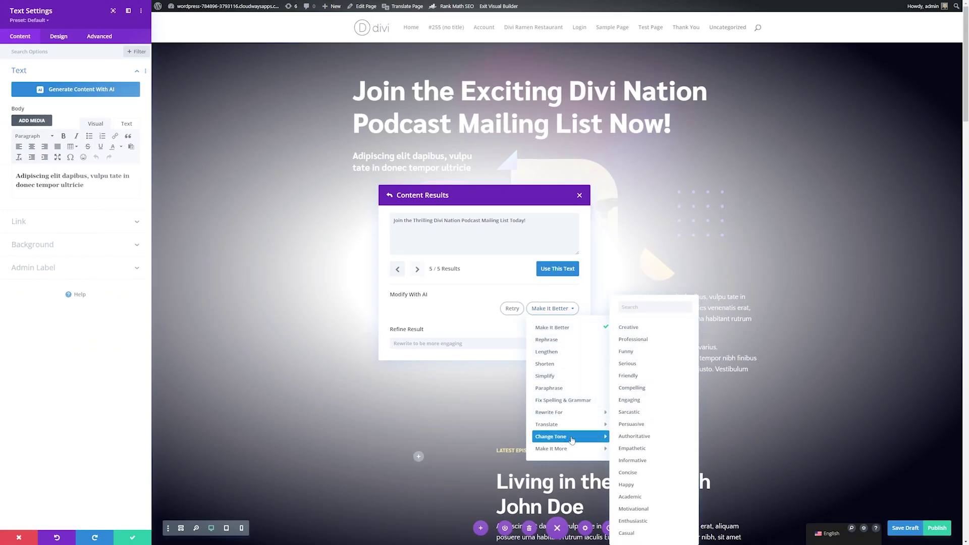
left_click(631, 424)
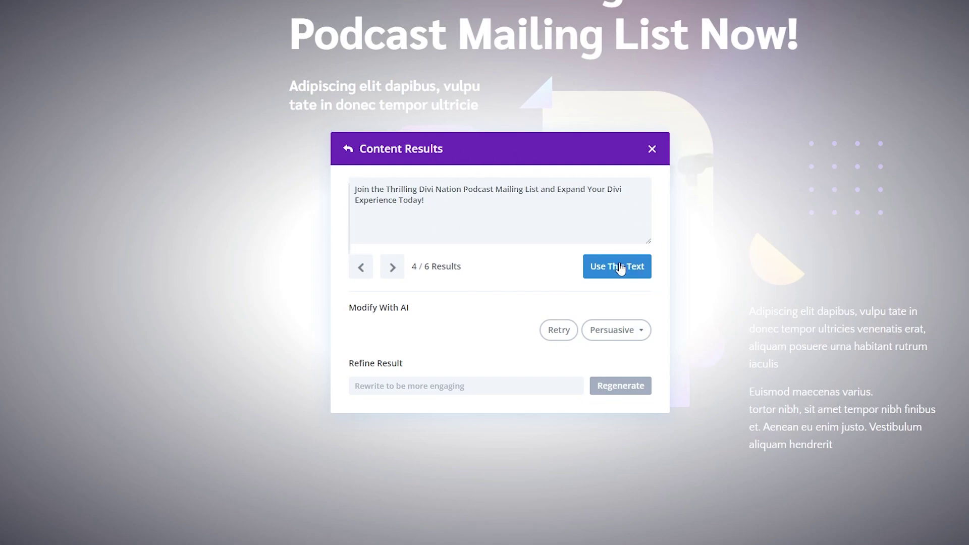
left_click(621, 268)
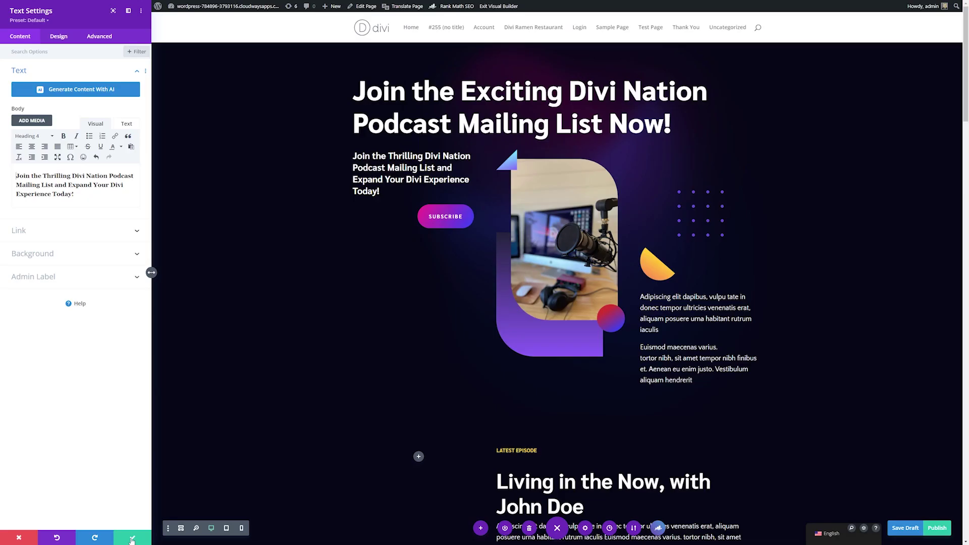
left_click(131, 537)
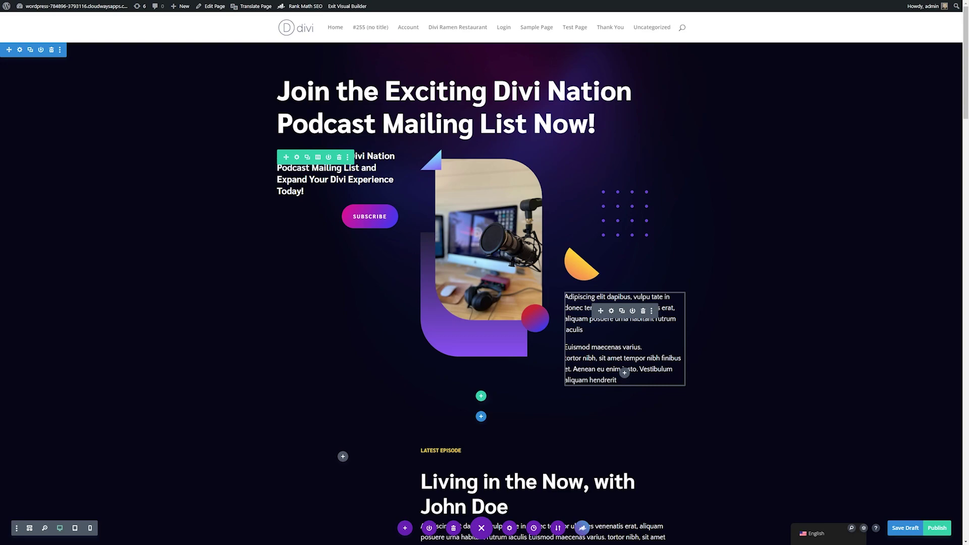
Start Write With AI for the right-hand paragraph and paste the newsletter and podcast topic.
left_click(611, 312)
left_click(121, 172)
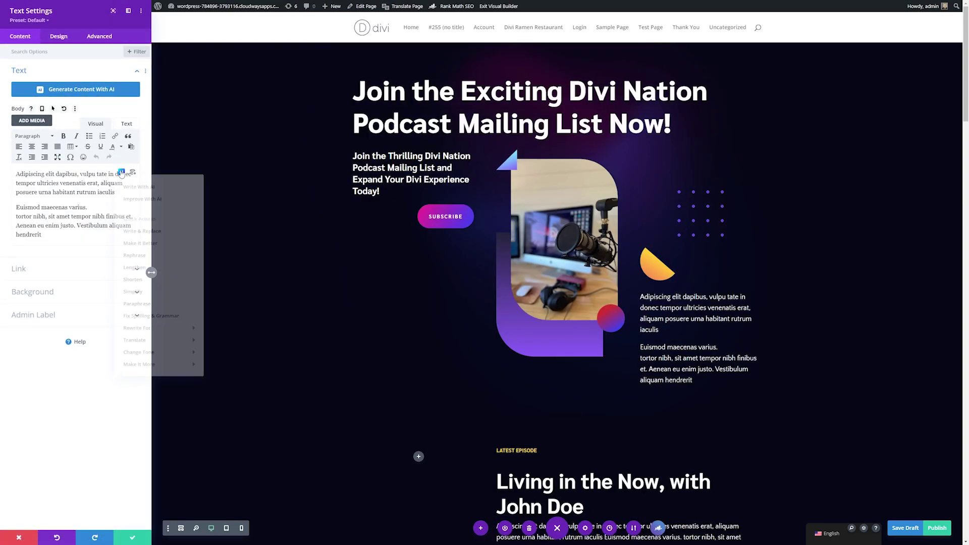
left_click(151, 203)
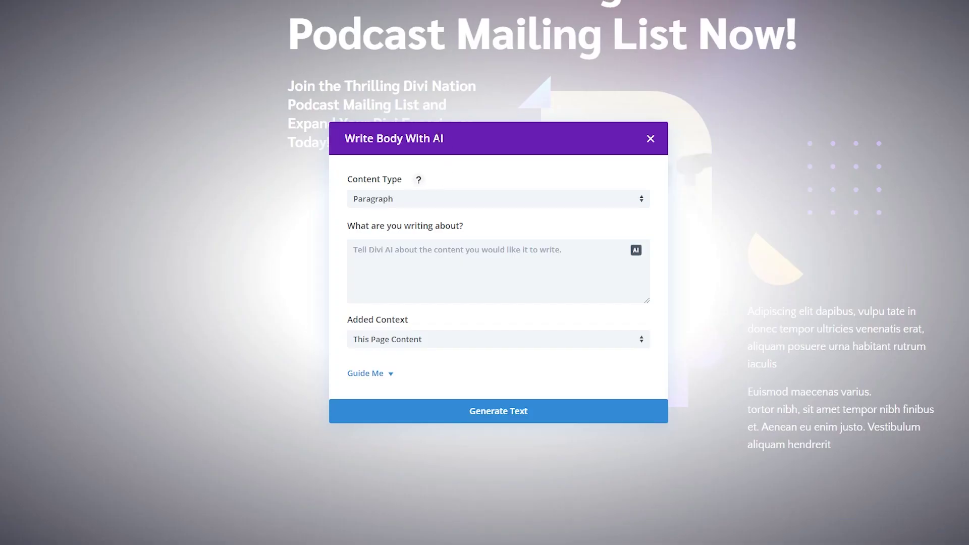
left_click(380, 376)
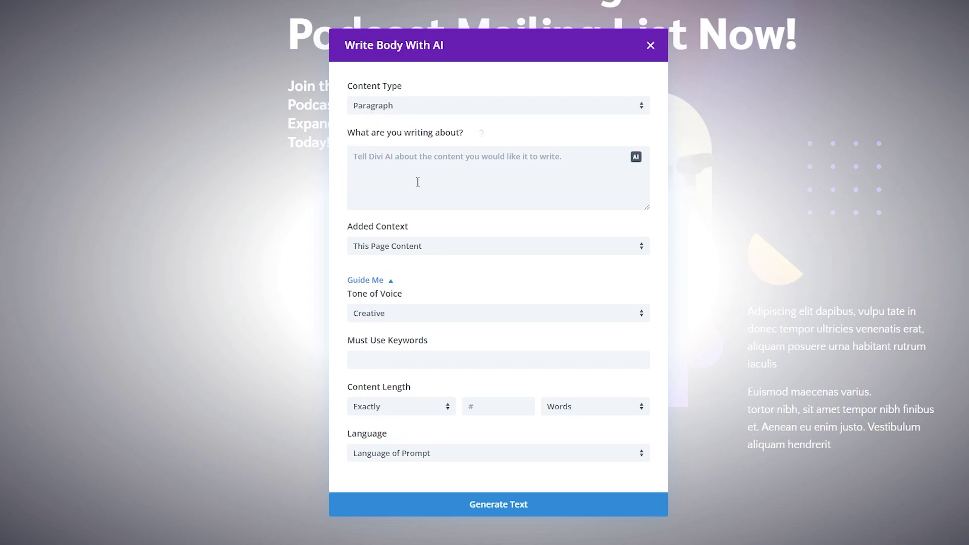
type("Encouraging people to join our newsletter and listen to our podcast.")
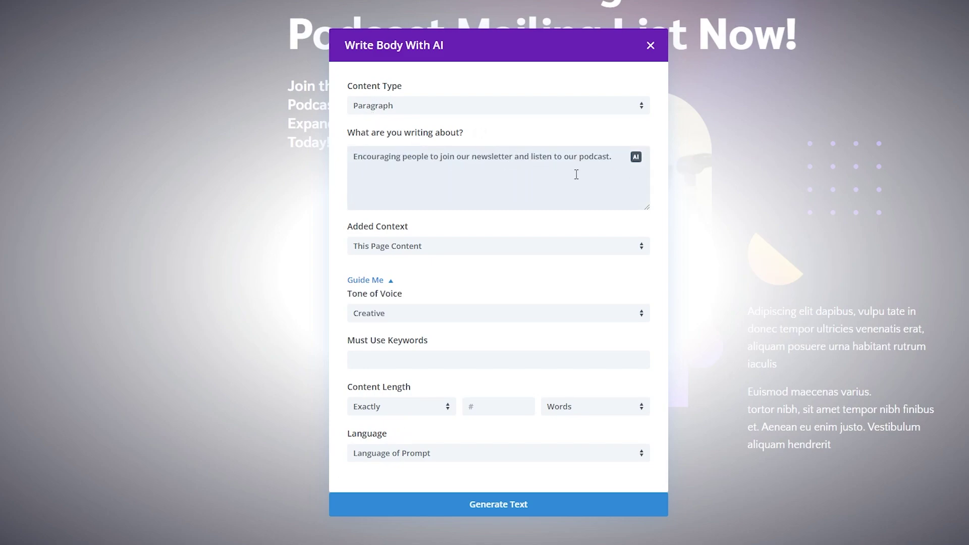
Keep a Creative tone, set the length to 3 sentences, and generate the paragraph.
left_click(426, 320)
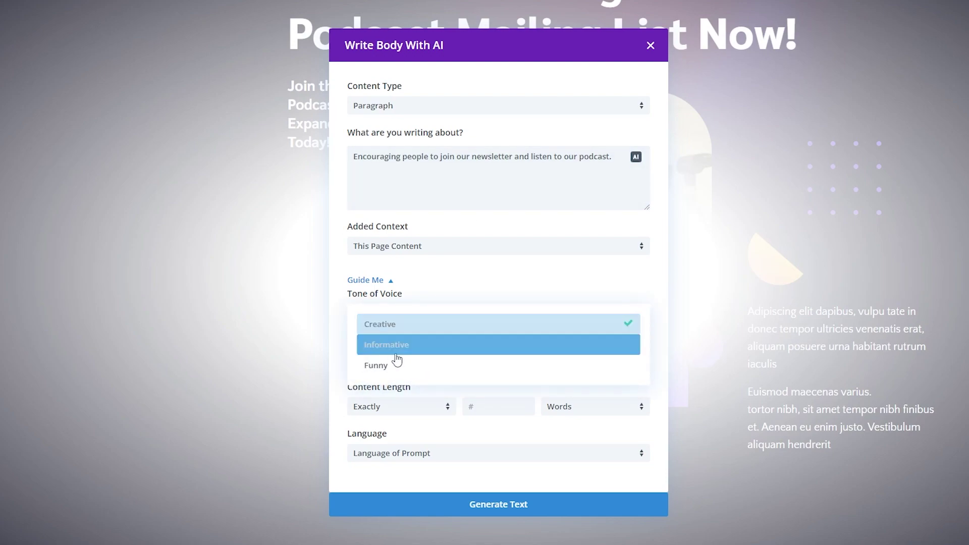
left_click(400, 330)
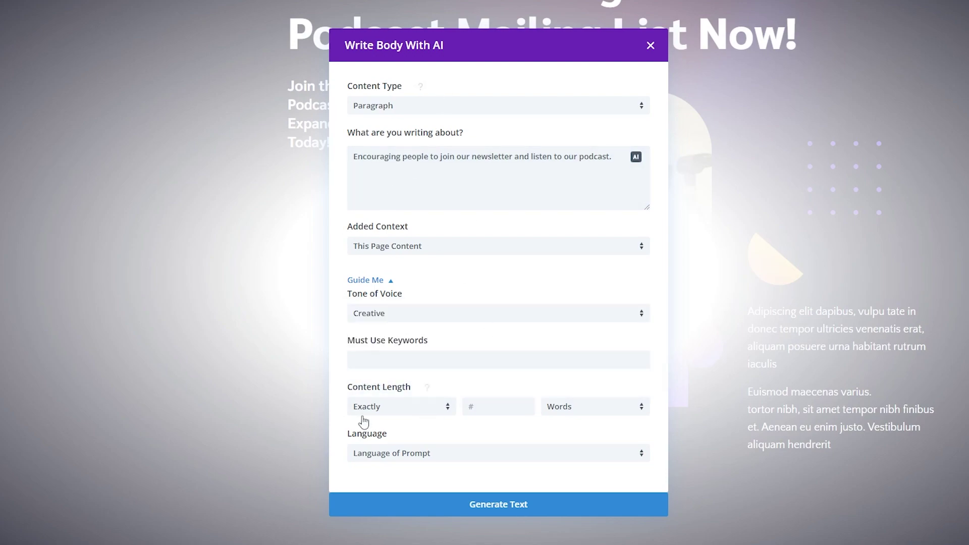
left_click(575, 409)
left_click(581, 458)
left_click(499, 408)
type("3")
left_click(505, 506)
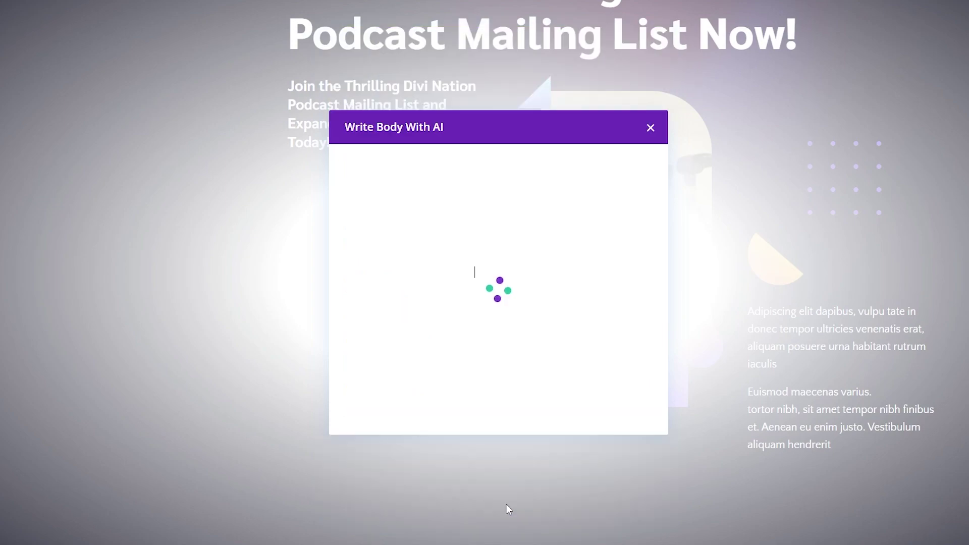
scroll(641, 201, "down", 2)
scroll(644, 184, "up", 2)
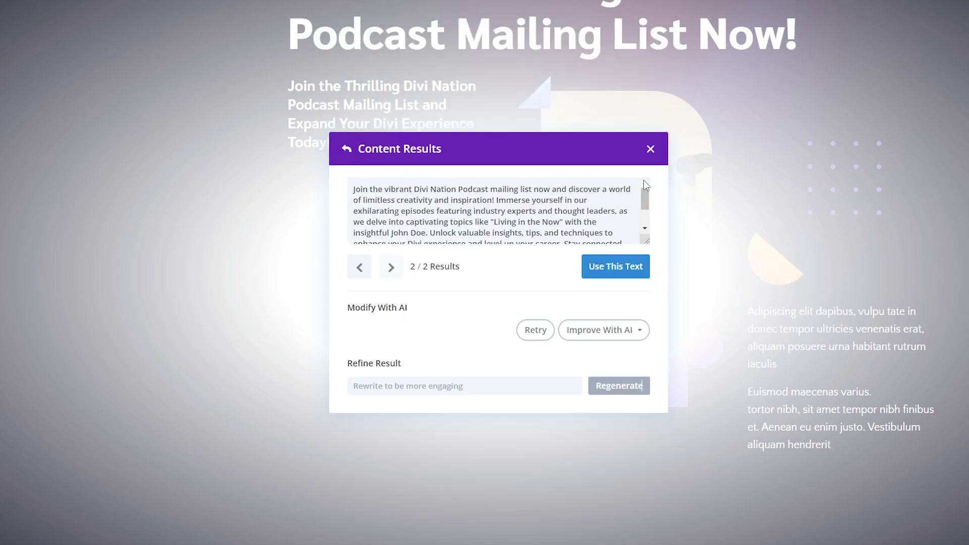
Insert the generated mailing-list paragraph into the right-hand text block, review it, and save.
left_click(613, 273)
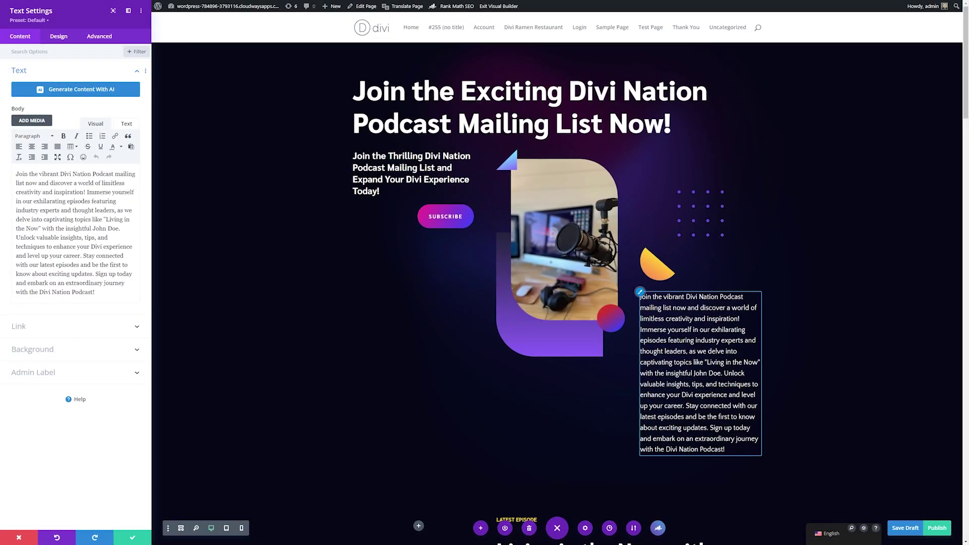
left_click(101, 292)
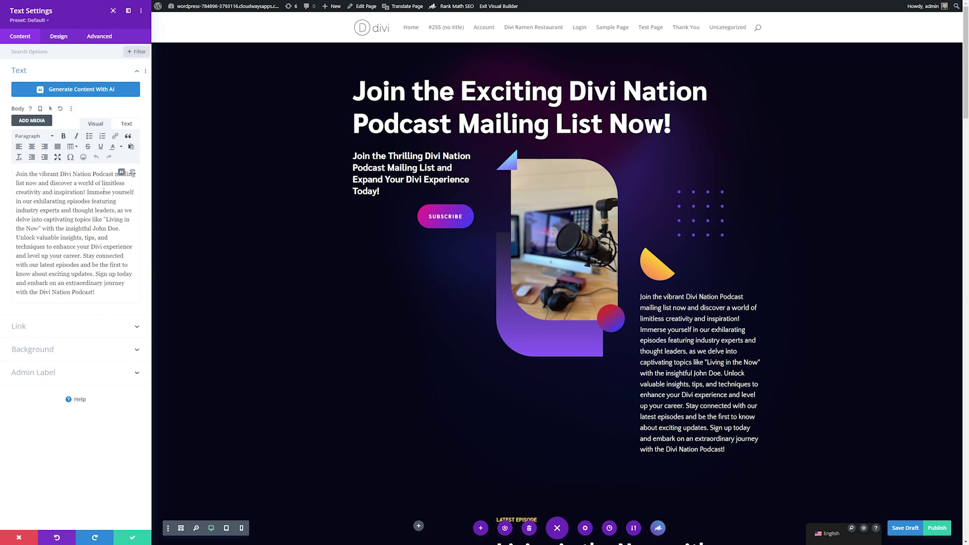
left_click(139, 537)
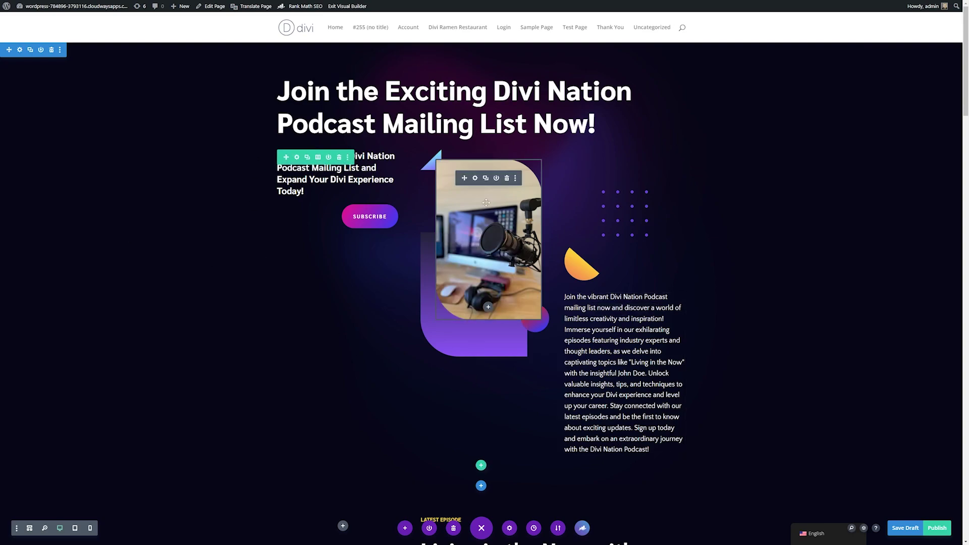
Open Generate With AI from the hero microphone image's settings.
left_click(474, 178)
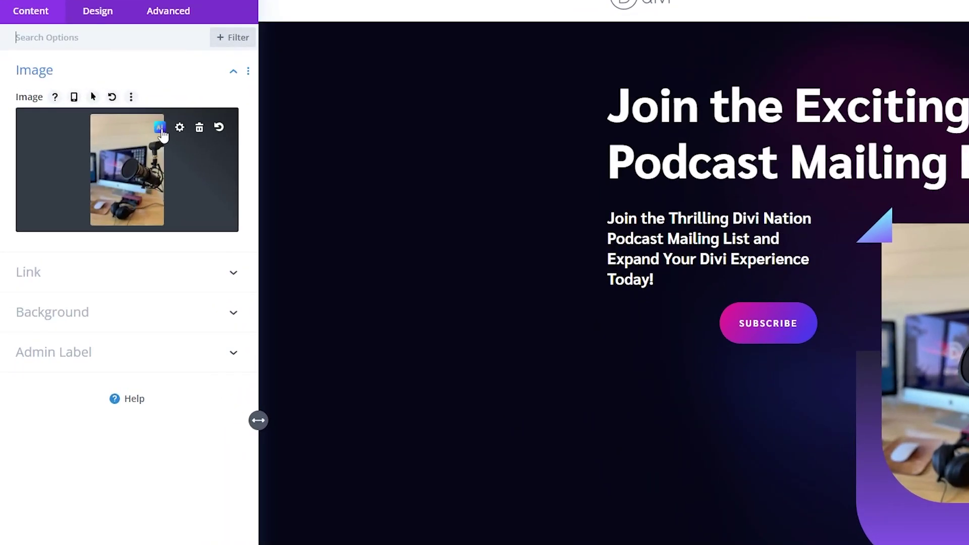
left_click(160, 128)
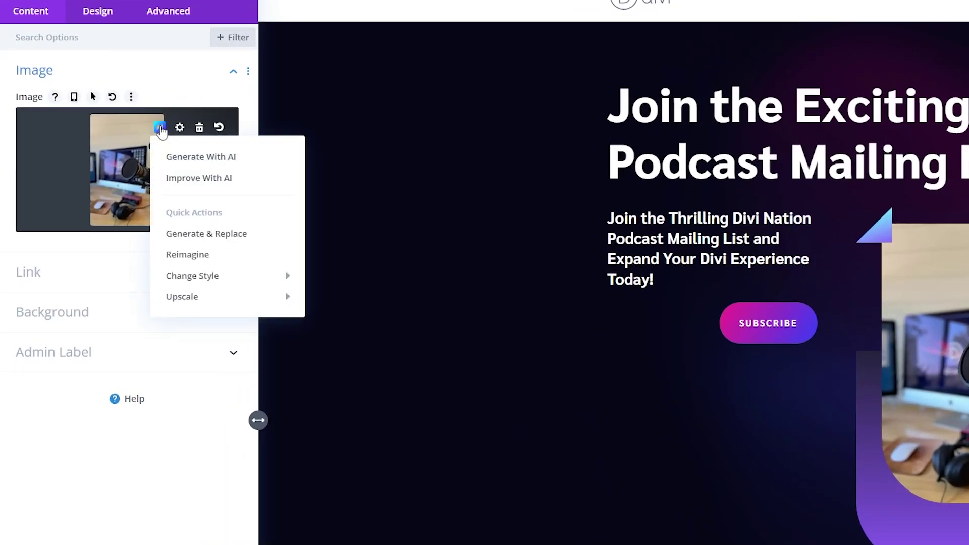
left_click(216, 159)
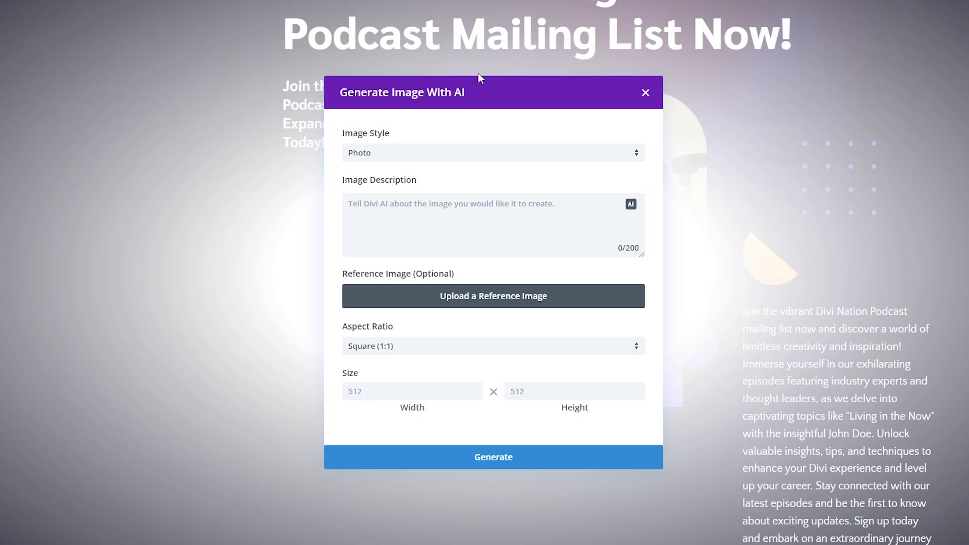
Generate Cartoon-style portrait (3:4) images of a podcast microphone in front of a cityscape.
left_click(422, 153)
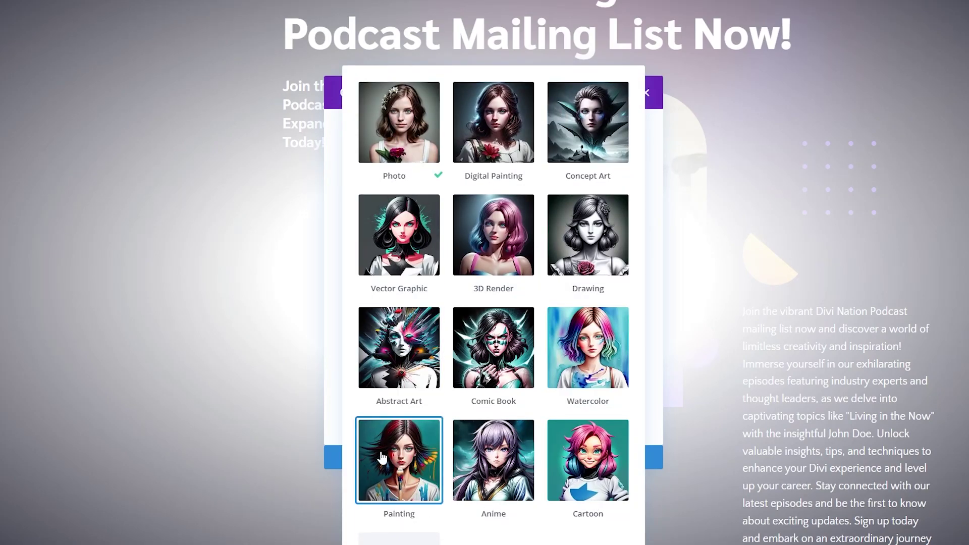
left_click(590, 447)
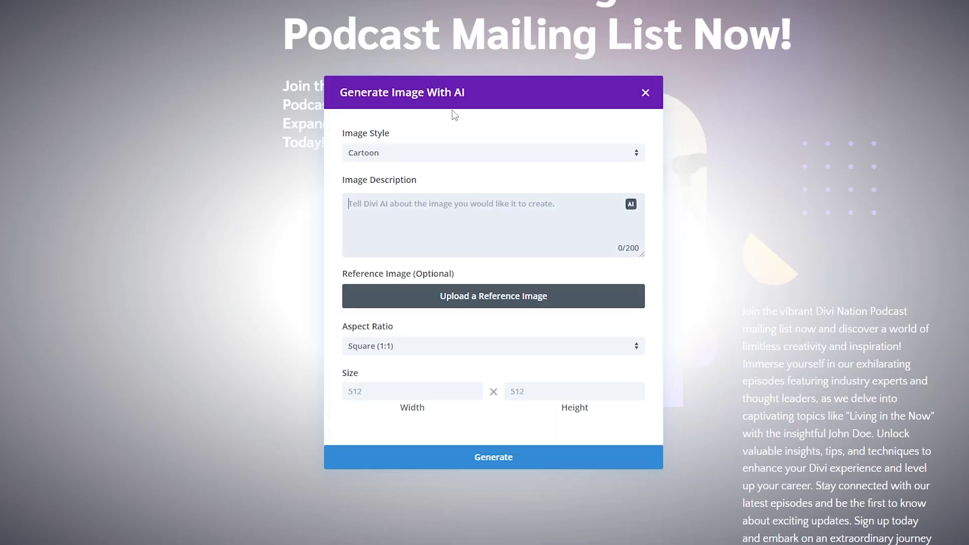
type("Create an illustration podcast equipment with a cityscape")
left_click_drag(354, 209, 574, 204)
left_click(574, 203)
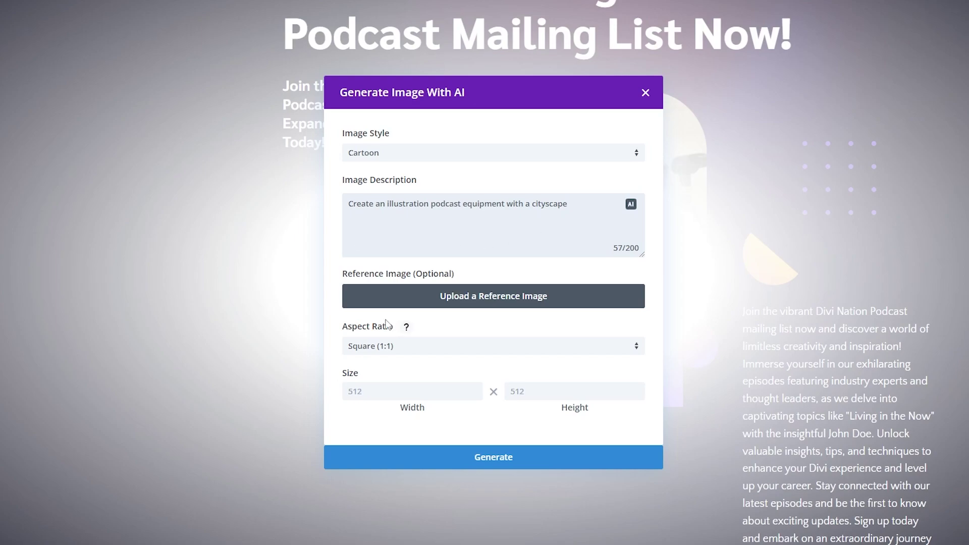
left_click(398, 353)
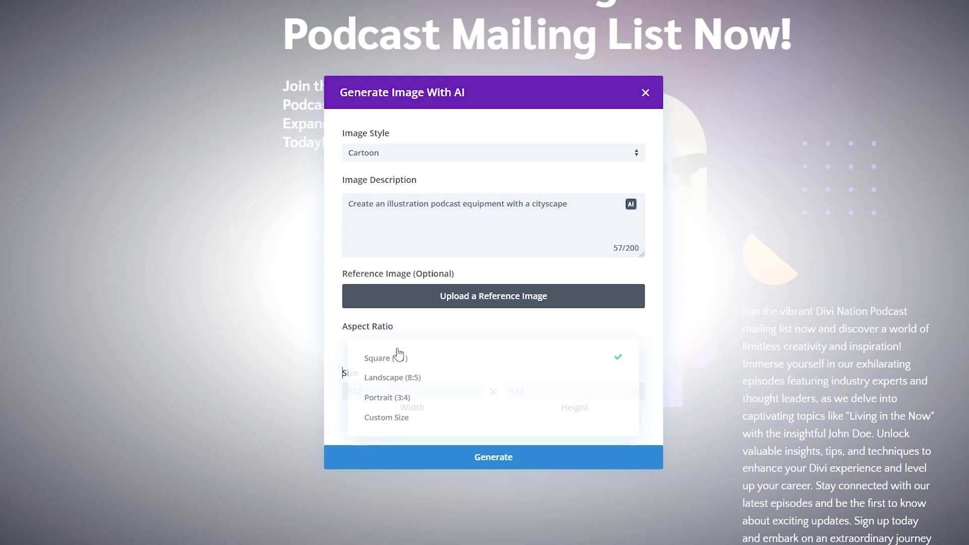
left_click(398, 399)
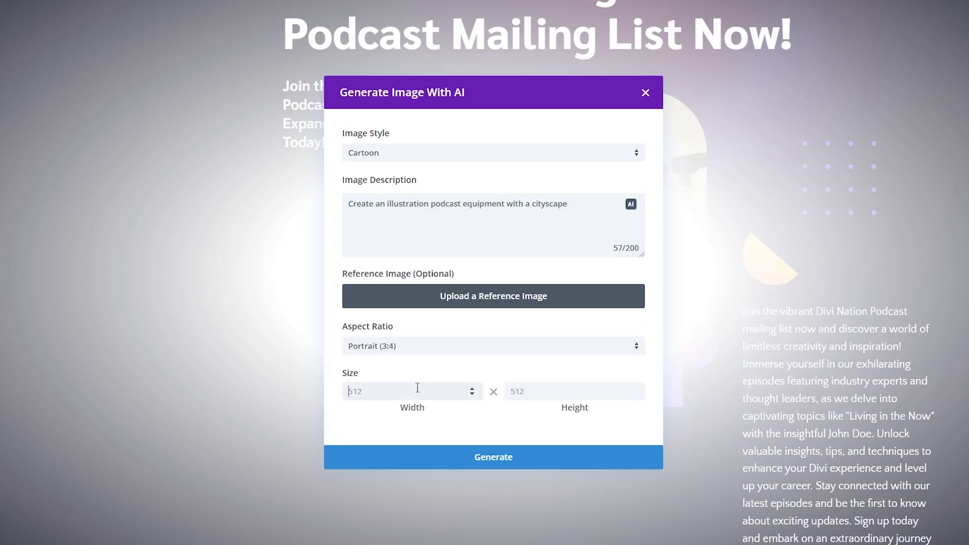
left_click(417, 388)
left_click(500, 459)
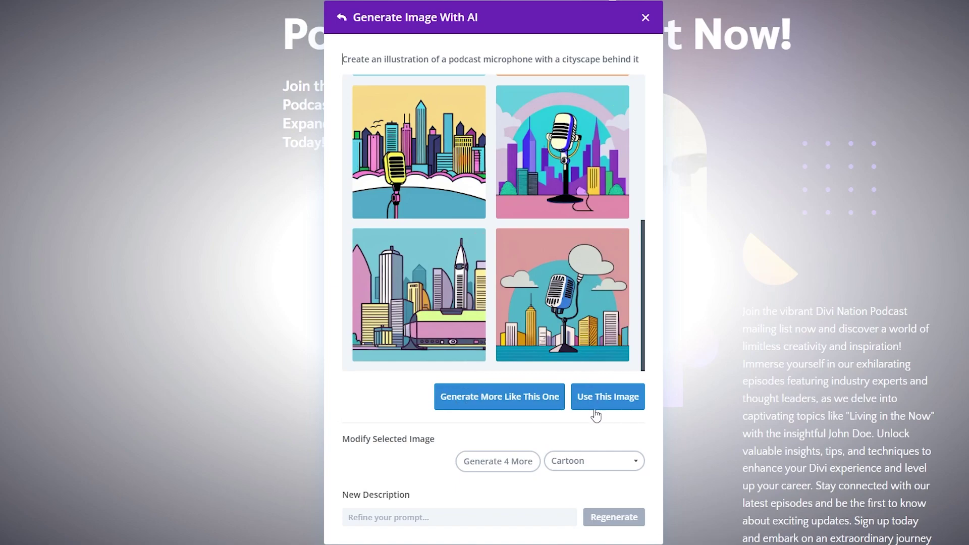
Use the top-right cartoon microphone with a purple and teal skyline as the hero image, and save.
left_click(531, 117)
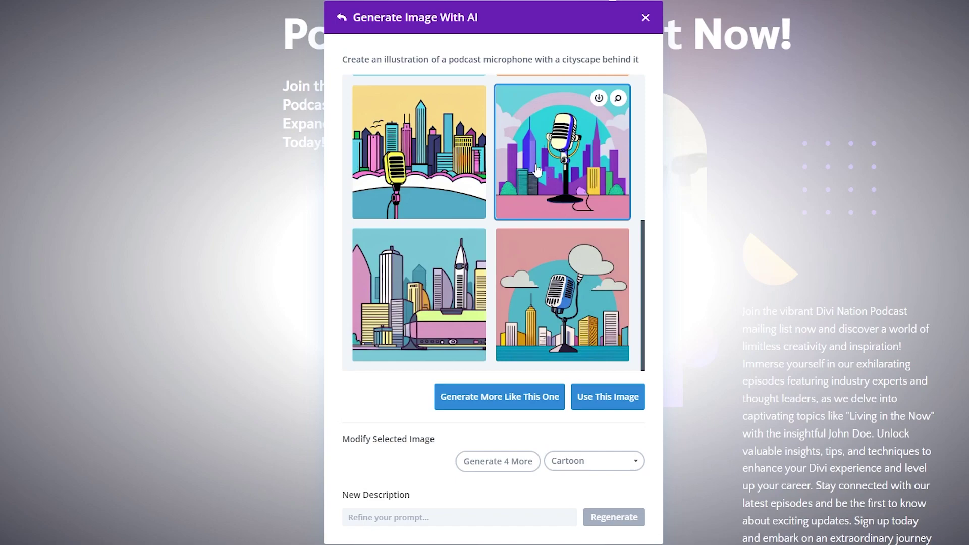
left_click(596, 404)
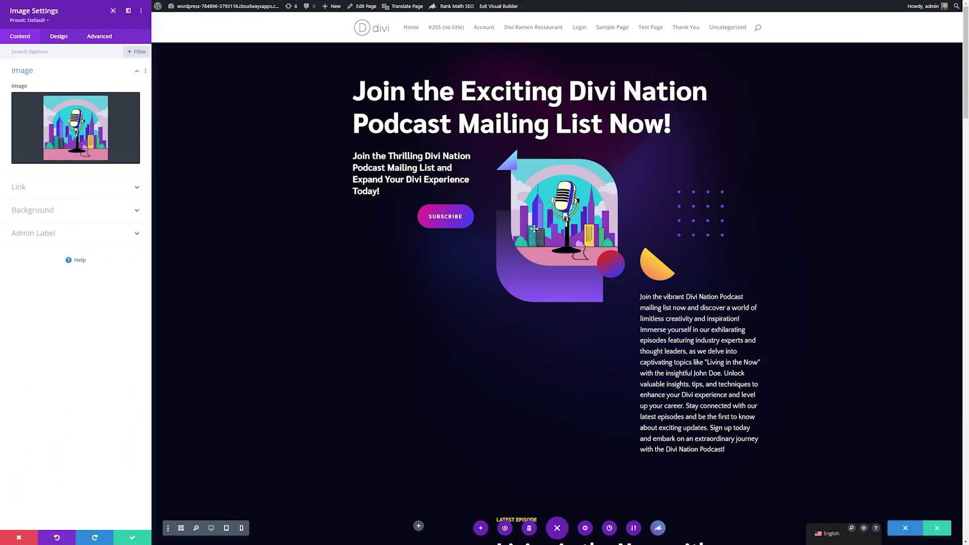
left_click(134, 536)
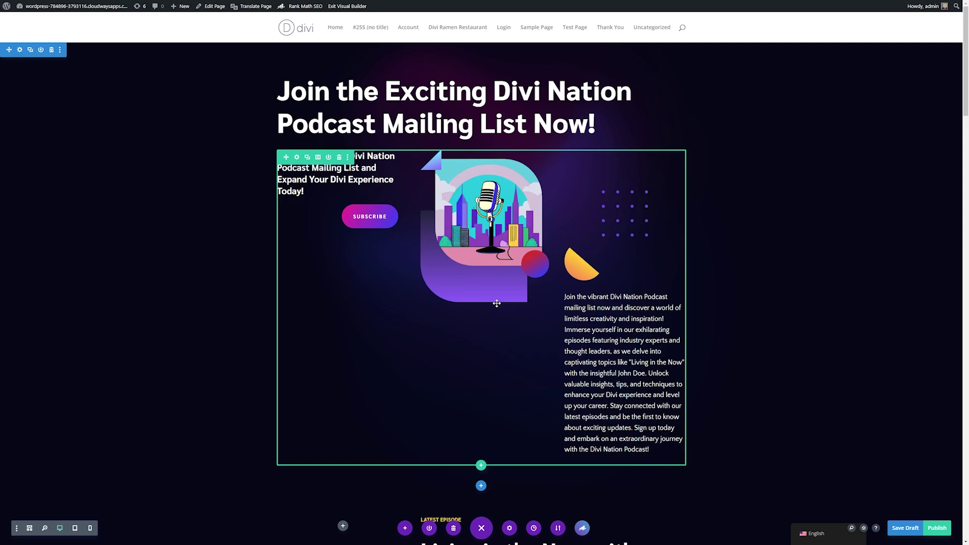
Generate AI body text for the Stay Tuned paragraph from the pasted mailing-list prompt, with content length set.
left_click_drag(965, 62, 960, 460)
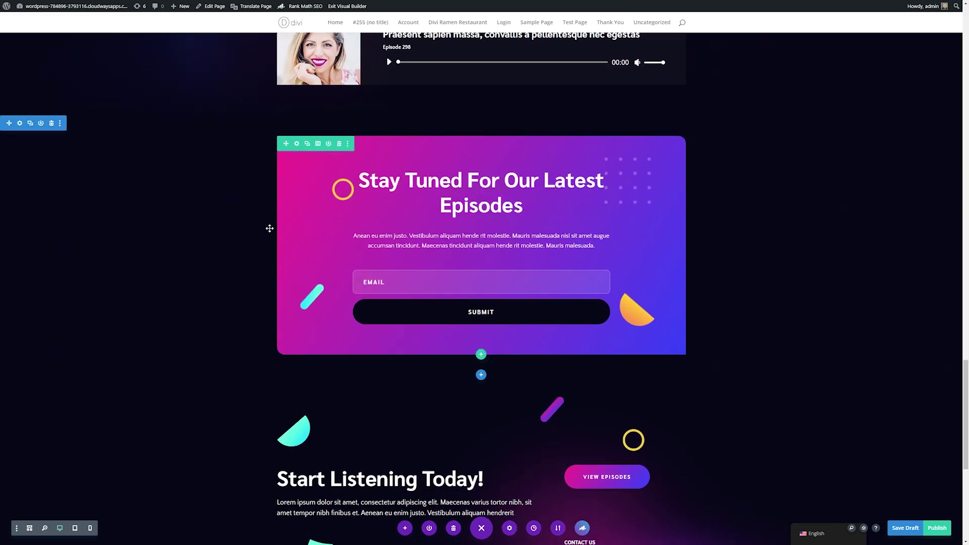
scroll(338, 383, "up", 1)
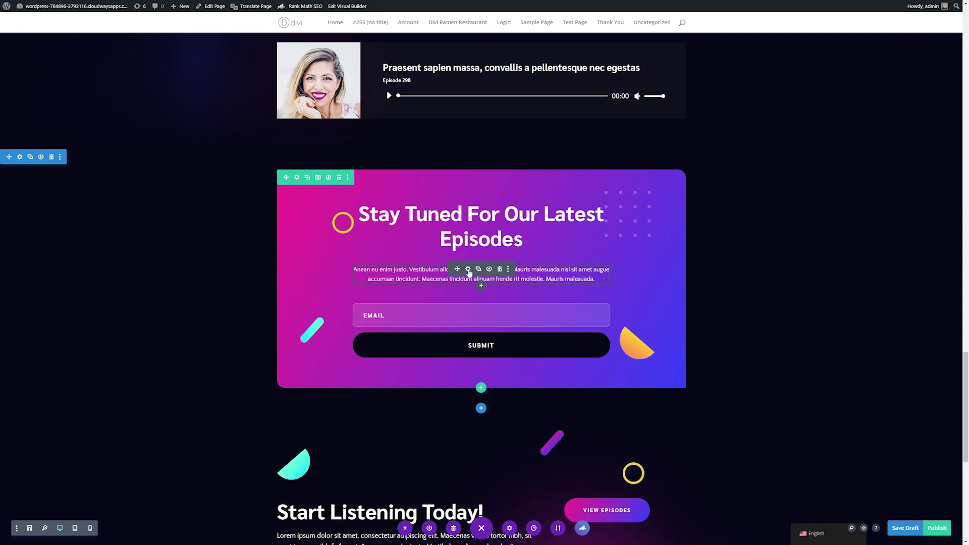
left_click(468, 271)
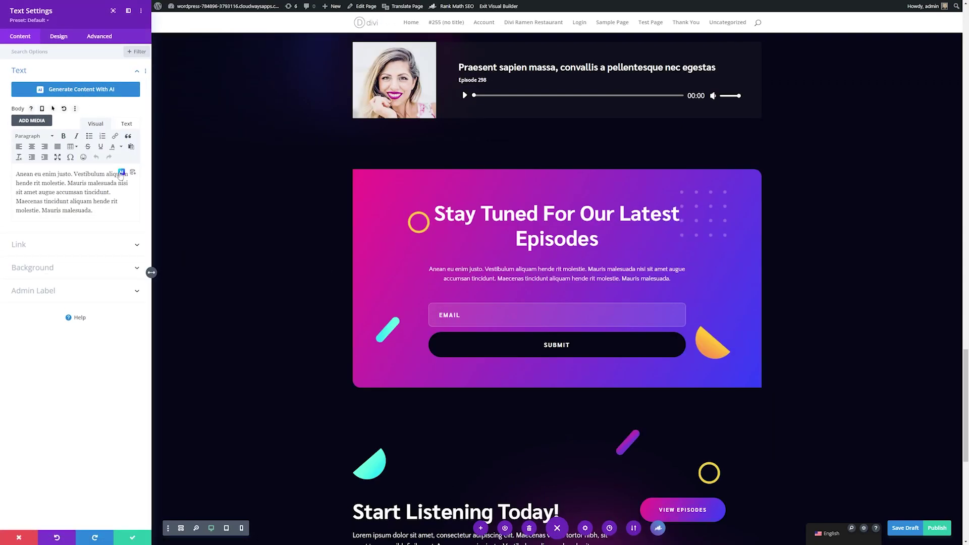
left_click(121, 172)
left_click(189, 190)
left_click(394, 252)
type("create an engaging title to encourage viewers to subscribe to your email list")
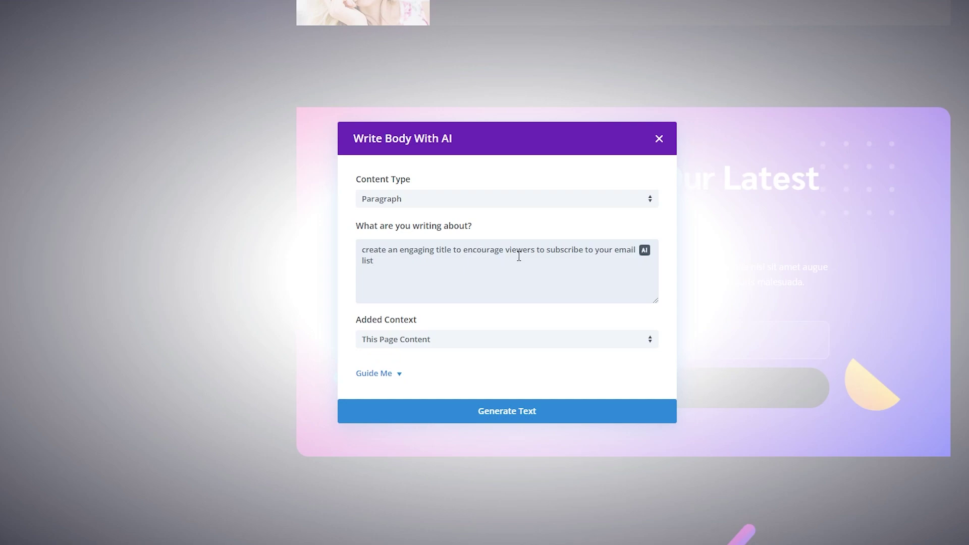
left_click(379, 372)
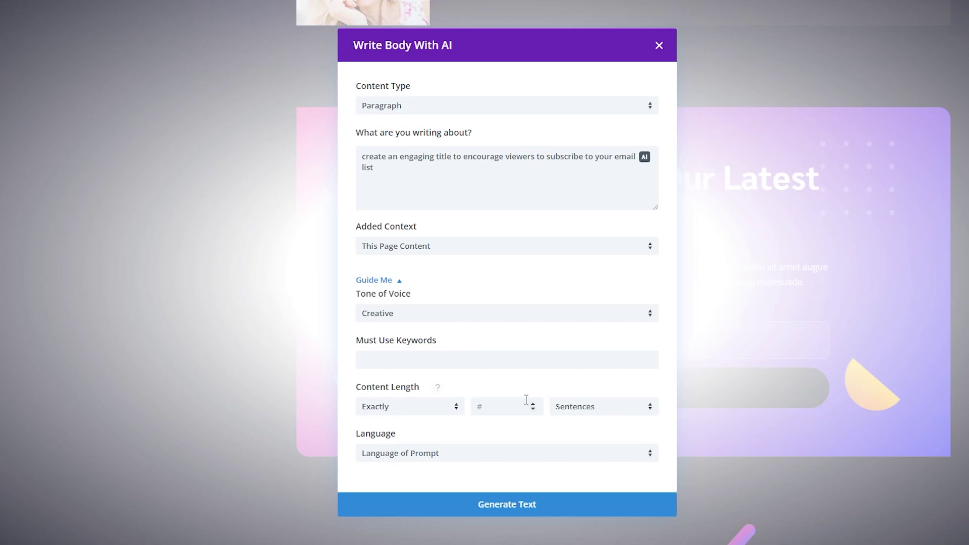
left_click(477, 481)
left_click(512, 514)
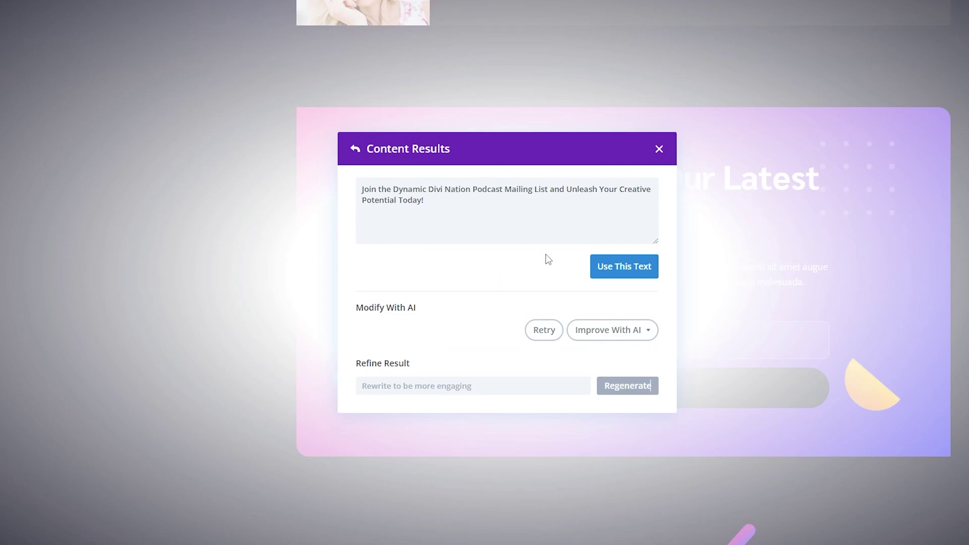
Rewrite the Stay Tuned paragraph in a Funny tone and save the Text module.
left_click(640, 332)
mouse_move(631, 498)
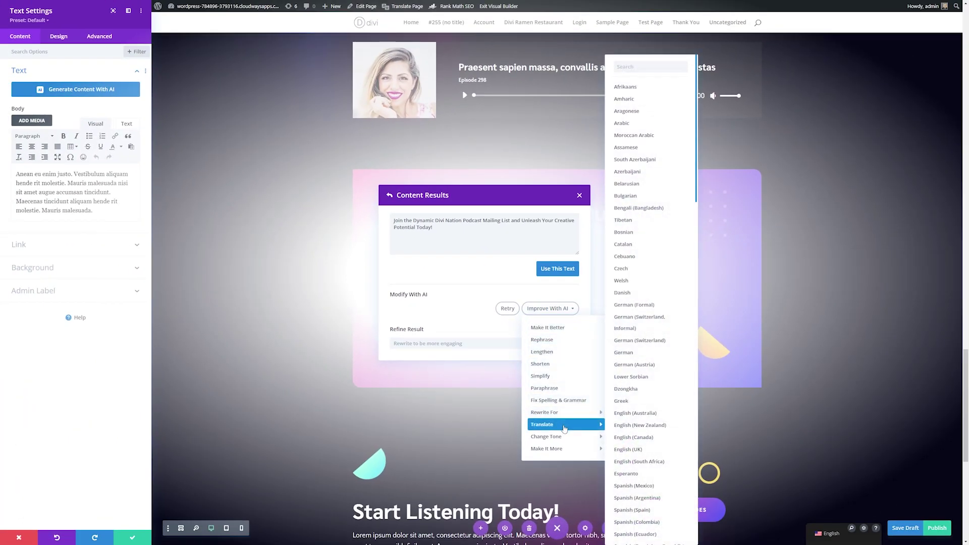
mouse_move(565, 436)
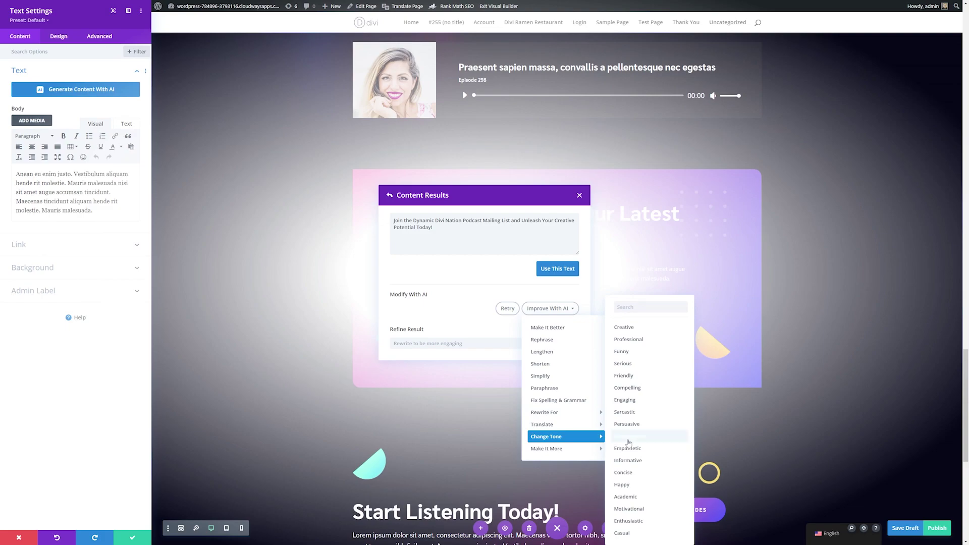
left_click(621, 351)
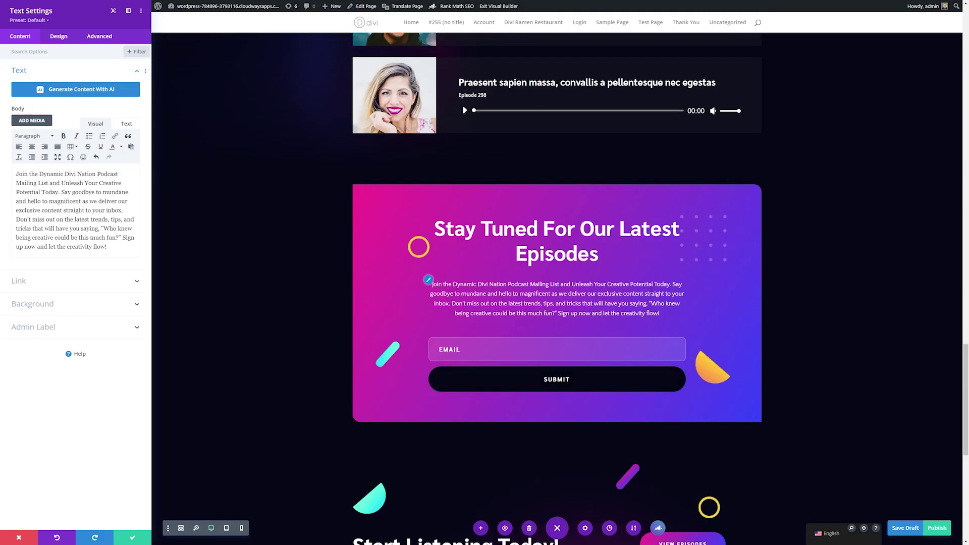
left_click(134, 539)
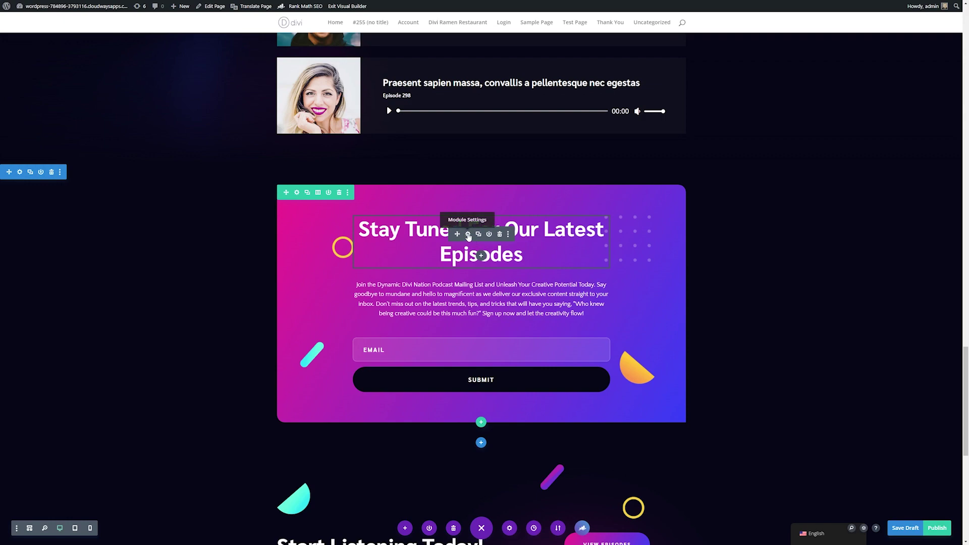
Start an AI draft for the section heading with content type Title and the pasted email-list prompt.
left_click(468, 235)
left_click(121, 171)
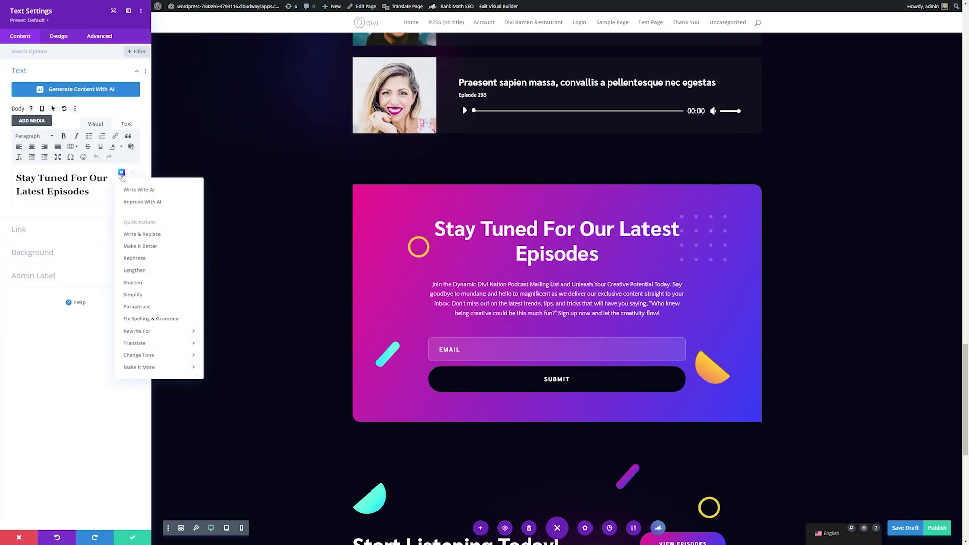
left_click(157, 190)
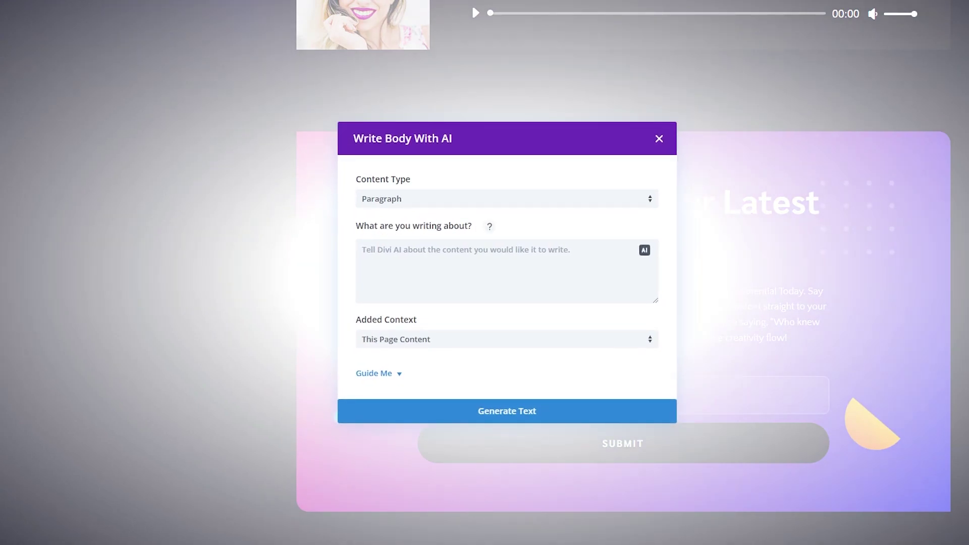
left_click(417, 198)
left_click(418, 227)
left_click(411, 251)
type("create an engaging title to encourage viewers to subscribe to your email list.")
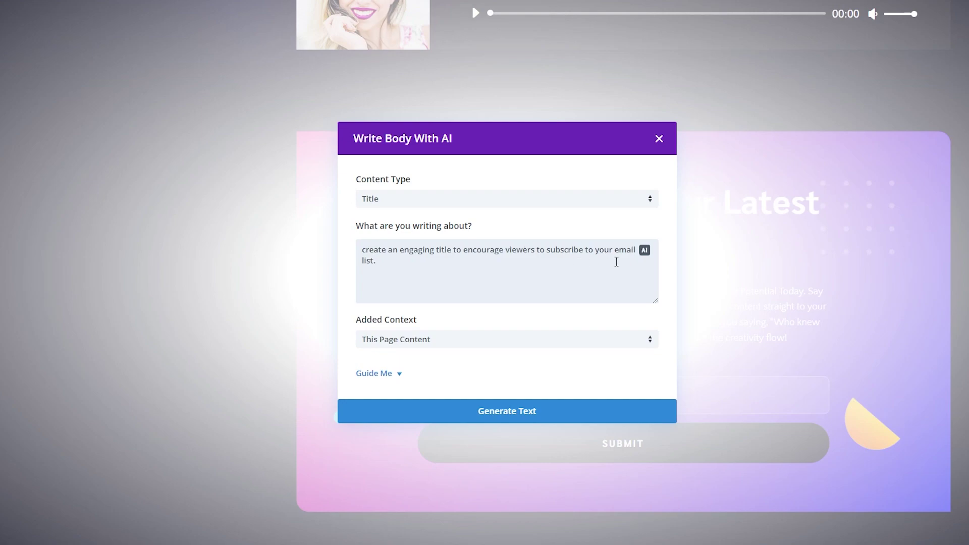
Generate the heading 'Subscribe to the Thrilling Divi Nation Podcast and Unlock Endless Inspiration!', insert it, and save.
left_click(360, 200)
left_click(417, 232)
left_click(474, 409)
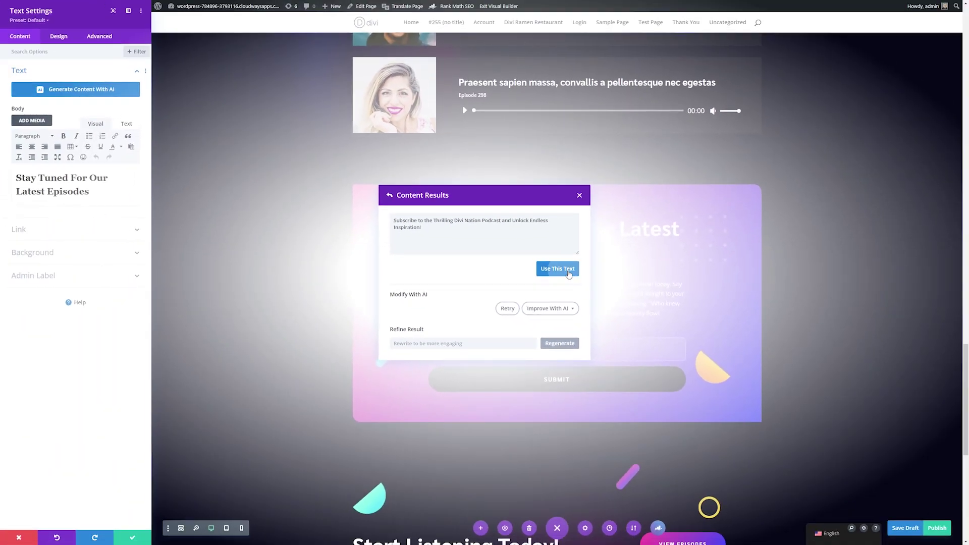
left_click(569, 273)
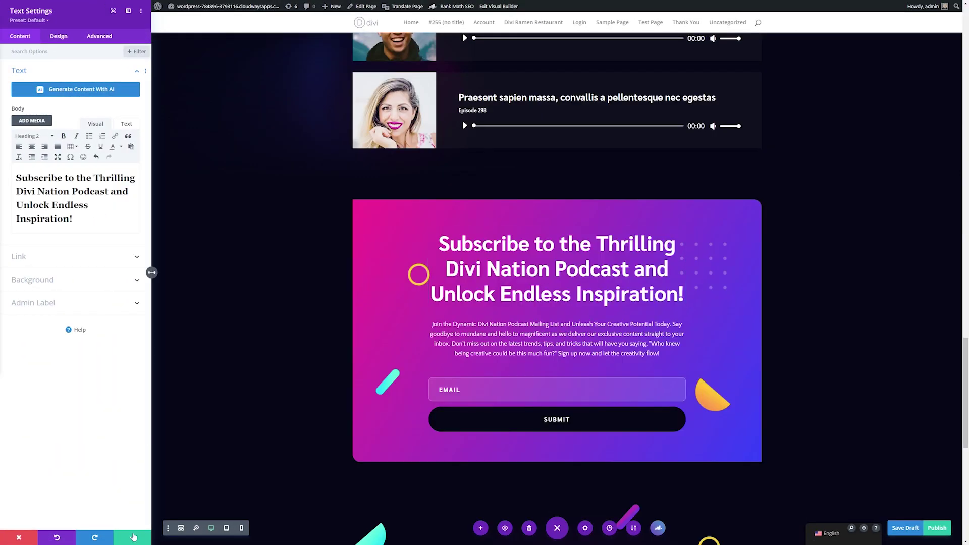
left_click(138, 539)
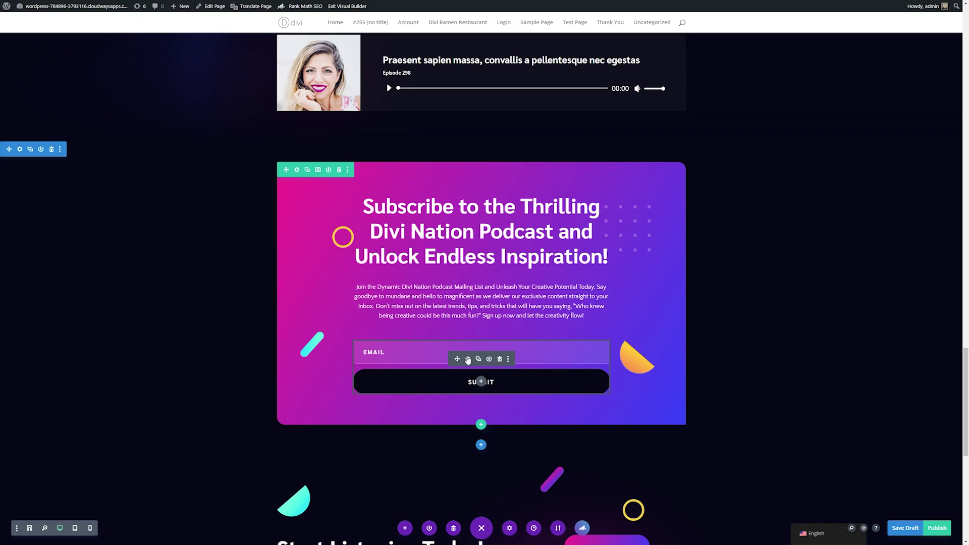
Set the Email Optin button to the AI label 'Unlock Your Creativity', based on This Section Content, and save.
left_click(468, 358)
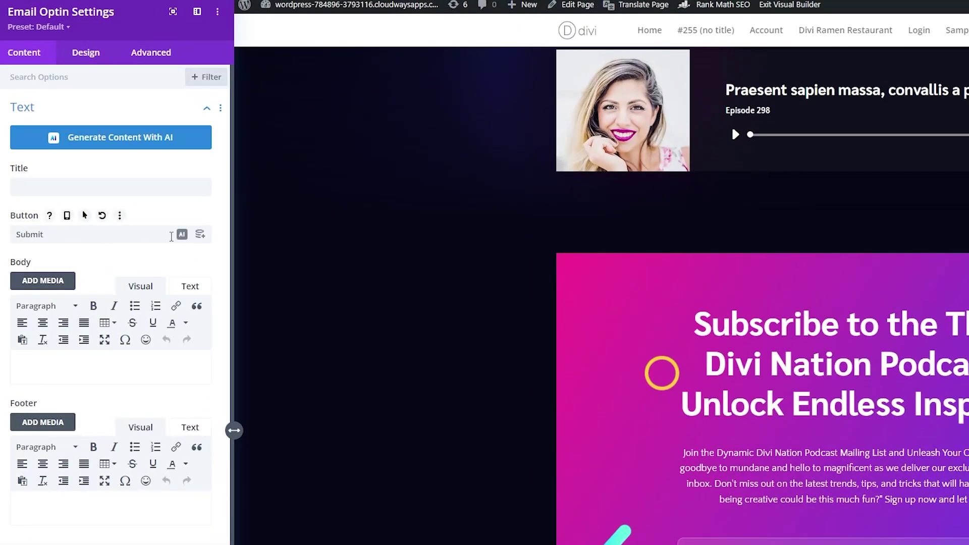
left_click(182, 235)
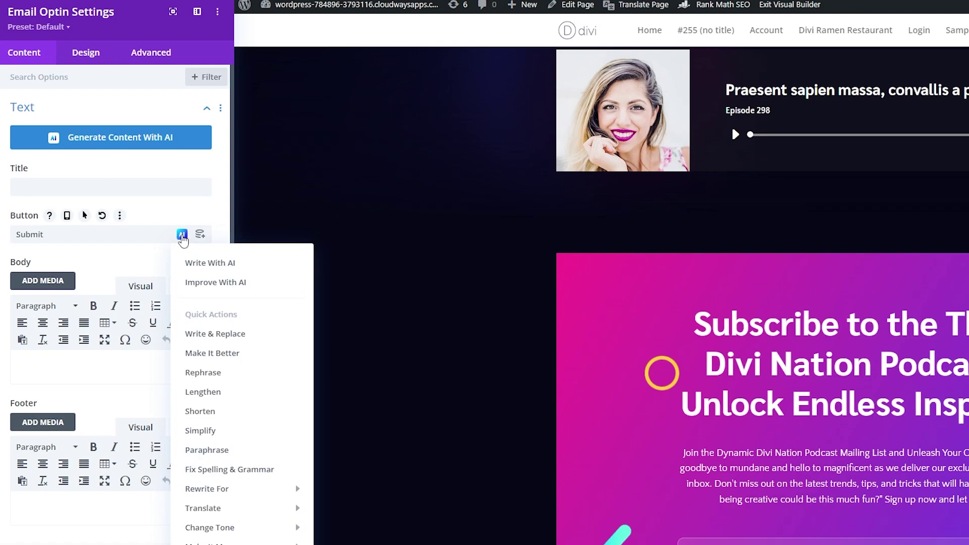
left_click(229, 268)
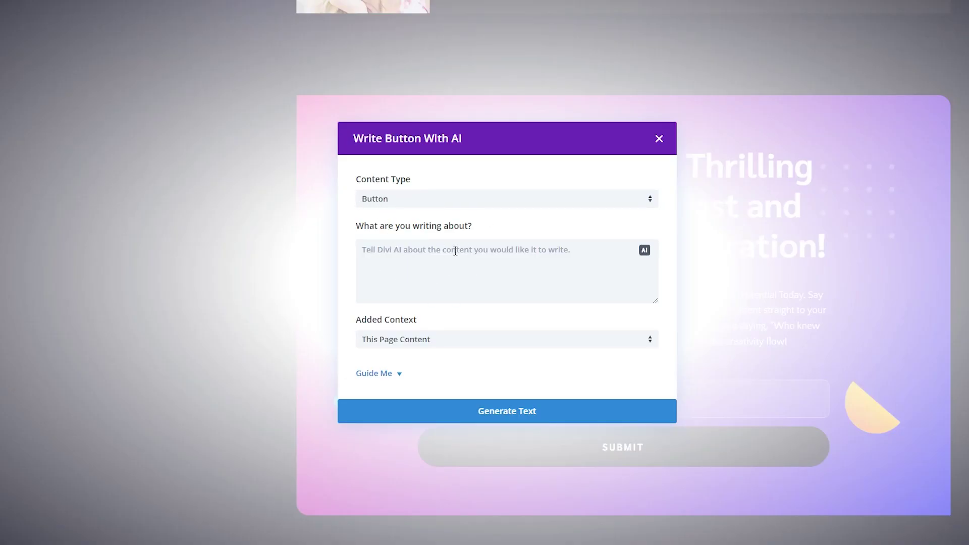
left_click(407, 347)
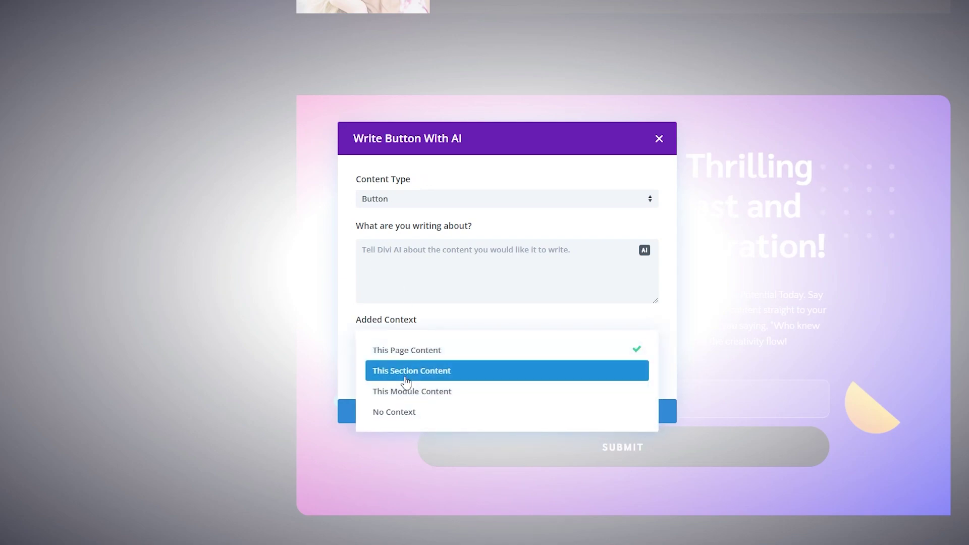
left_click(406, 372)
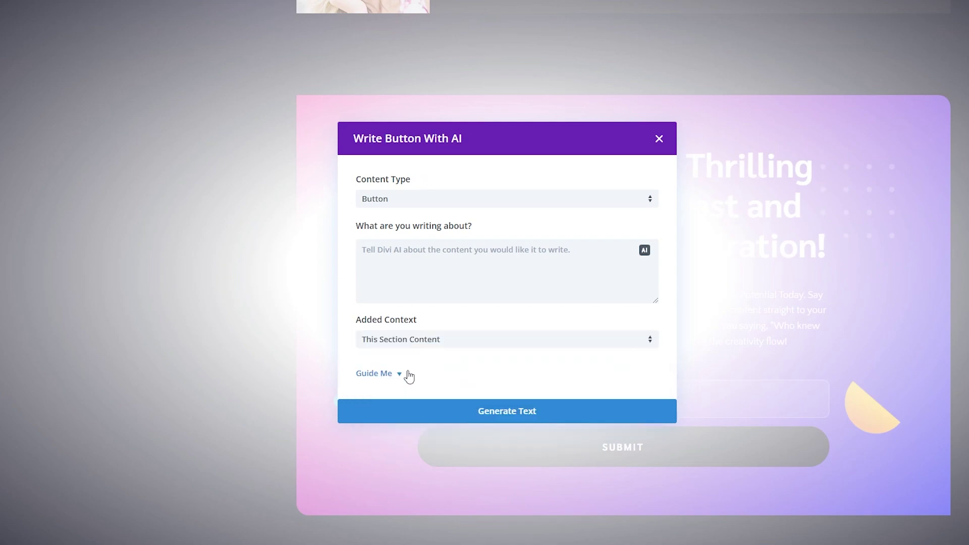
left_click(516, 409)
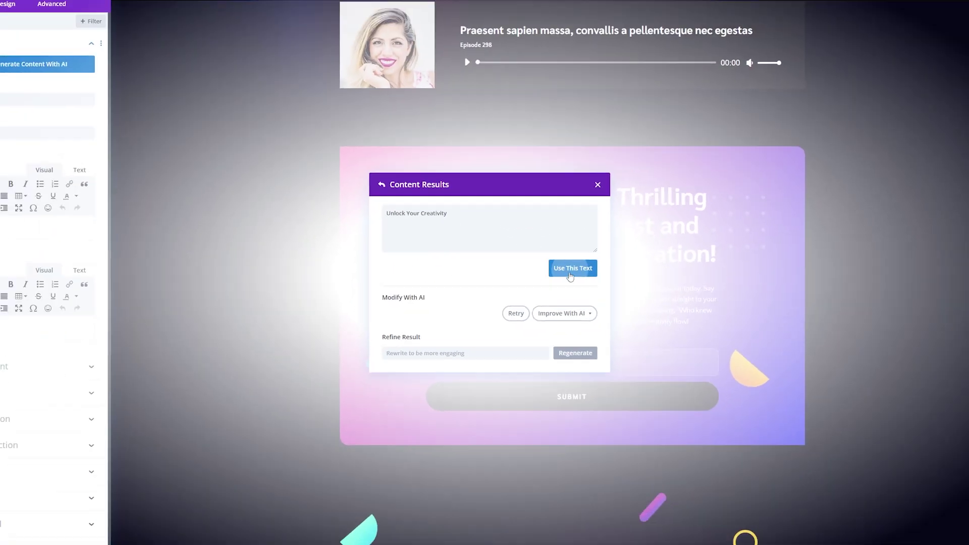
left_click(624, 265)
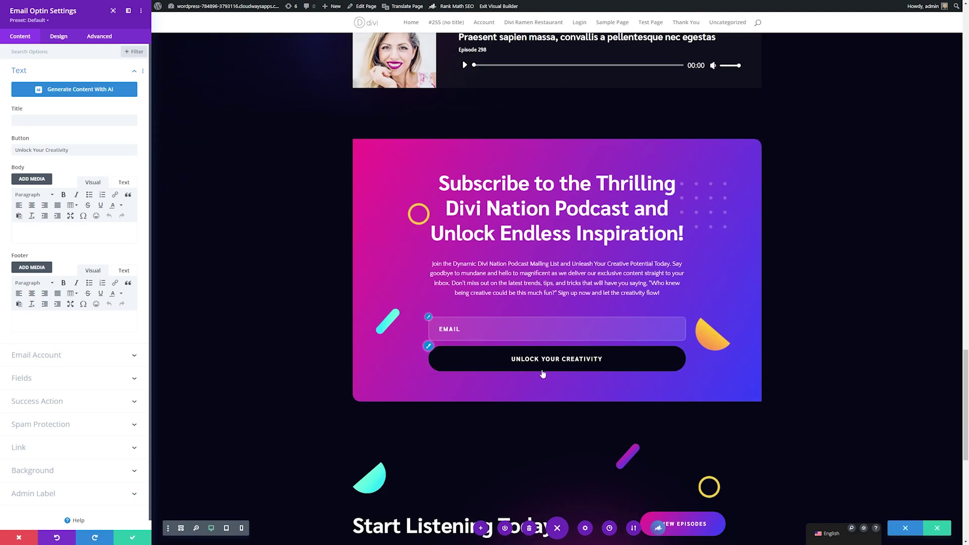
left_click(128, 536)
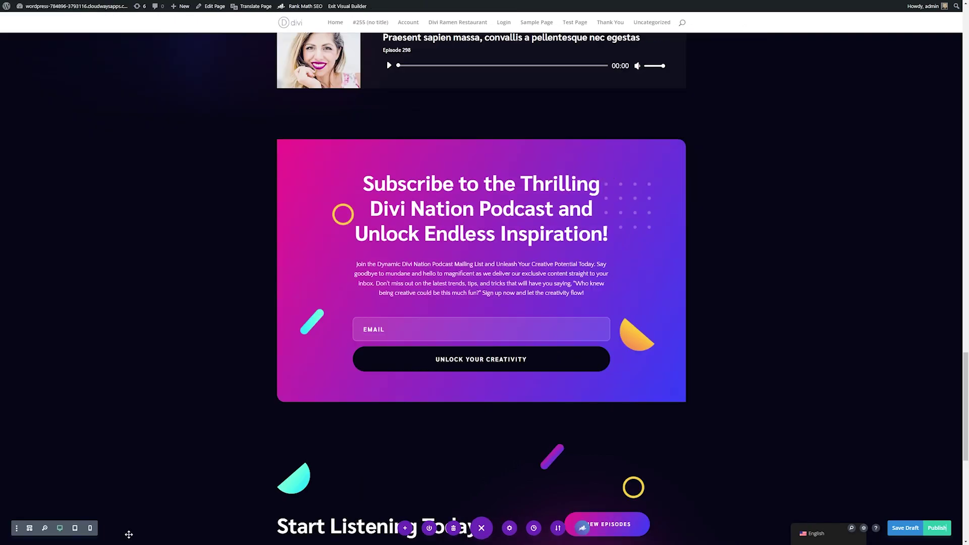
Exit the Visual Builder and scroll through the published podcast landing page.
scroll(318, 442, "up", 1)
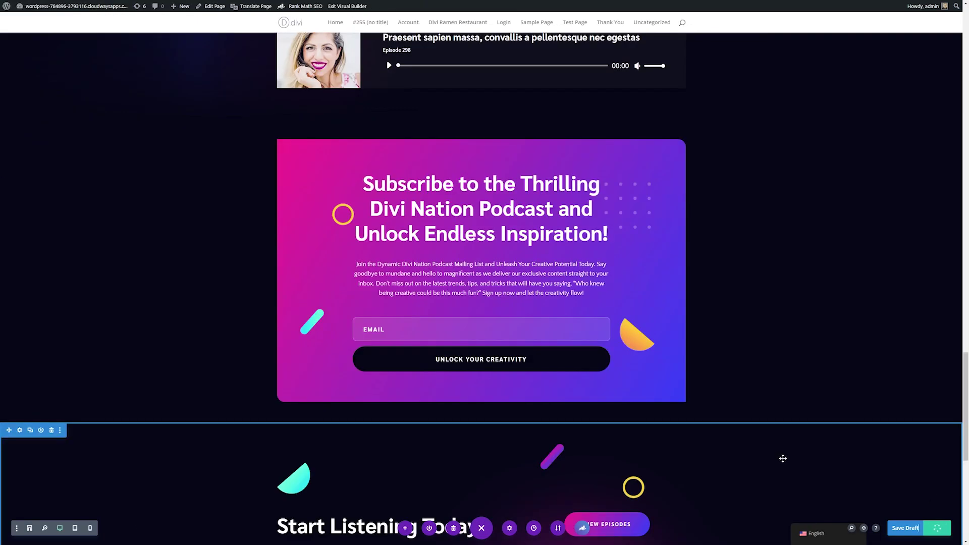
left_click(345, 6)
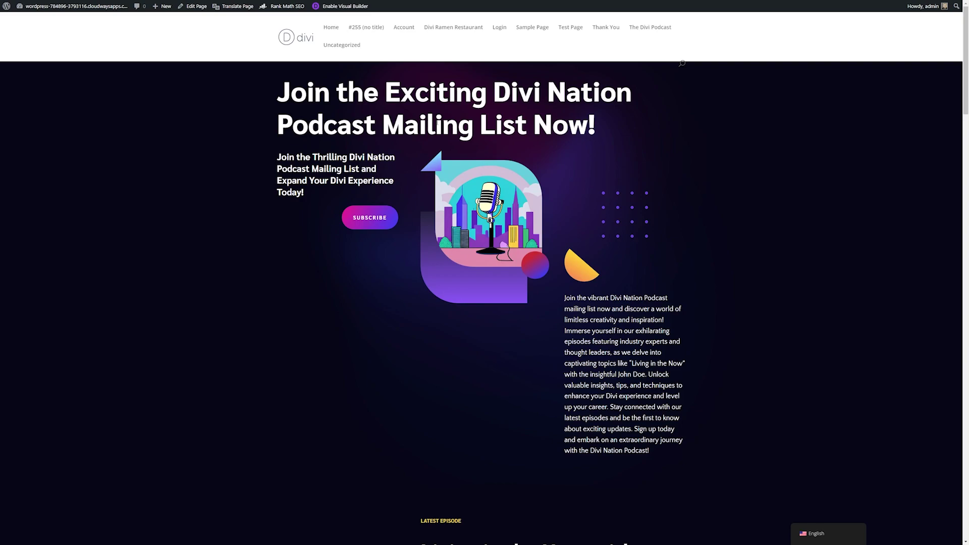
scroll(443, 136, "down", 10)
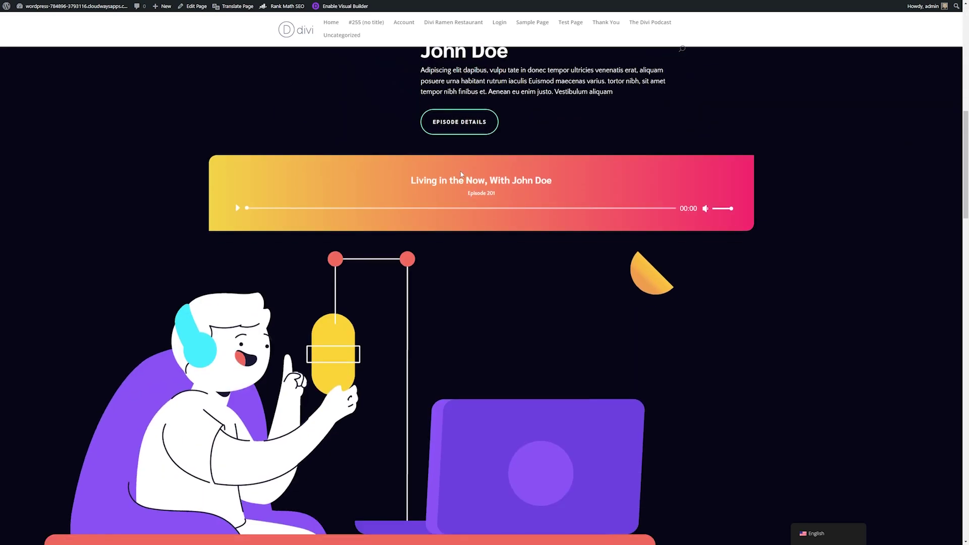
scroll(461, 174, "down", 20)
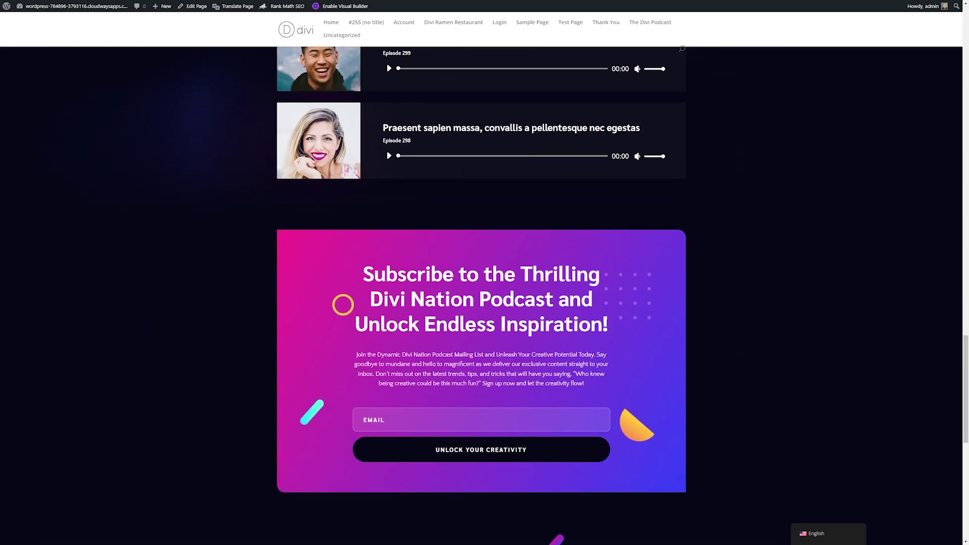
scroll(481, 273, "down", 3)
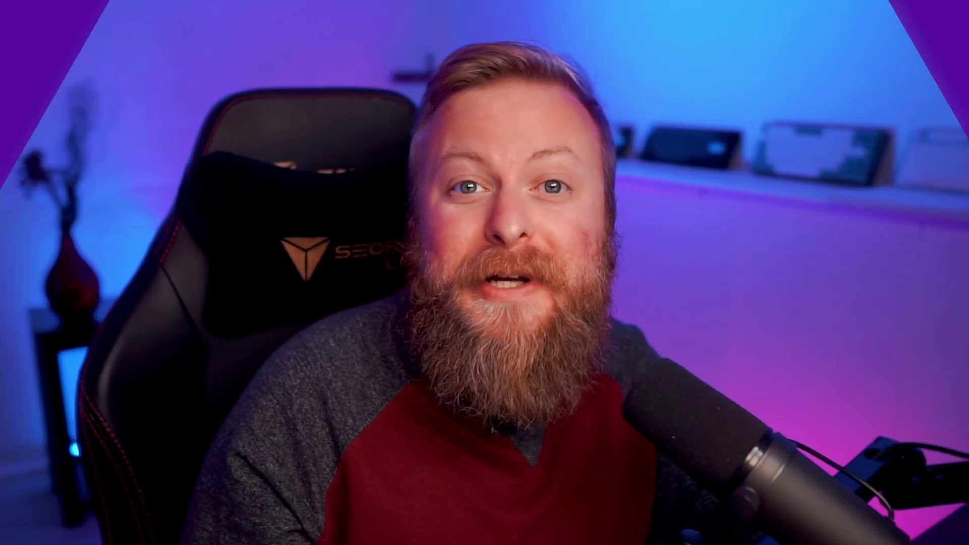